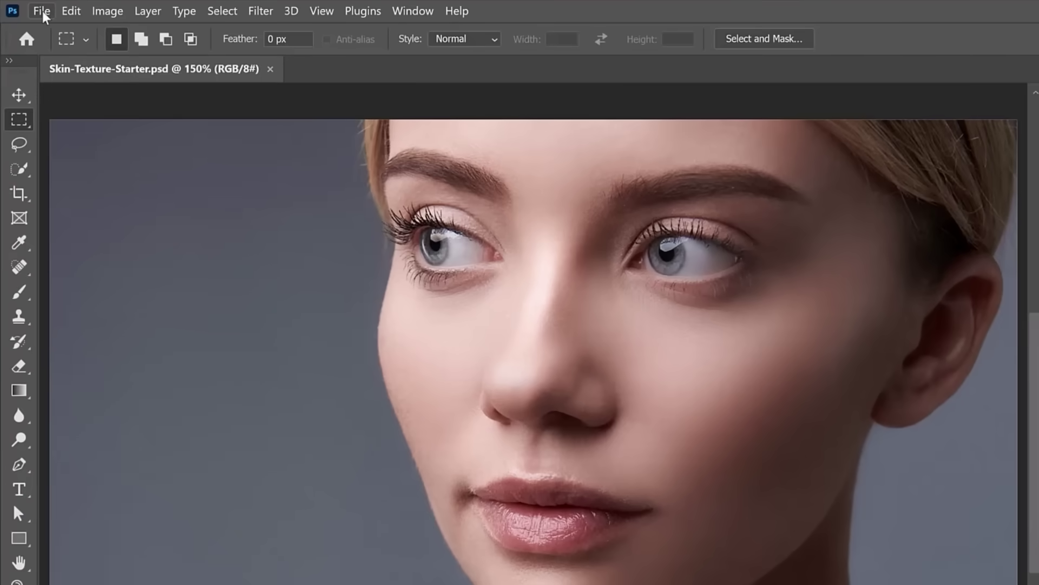
- Create a new 128 × 128 px, 72 ppi document with a custom #808080 gray background
left_click(42, 12)
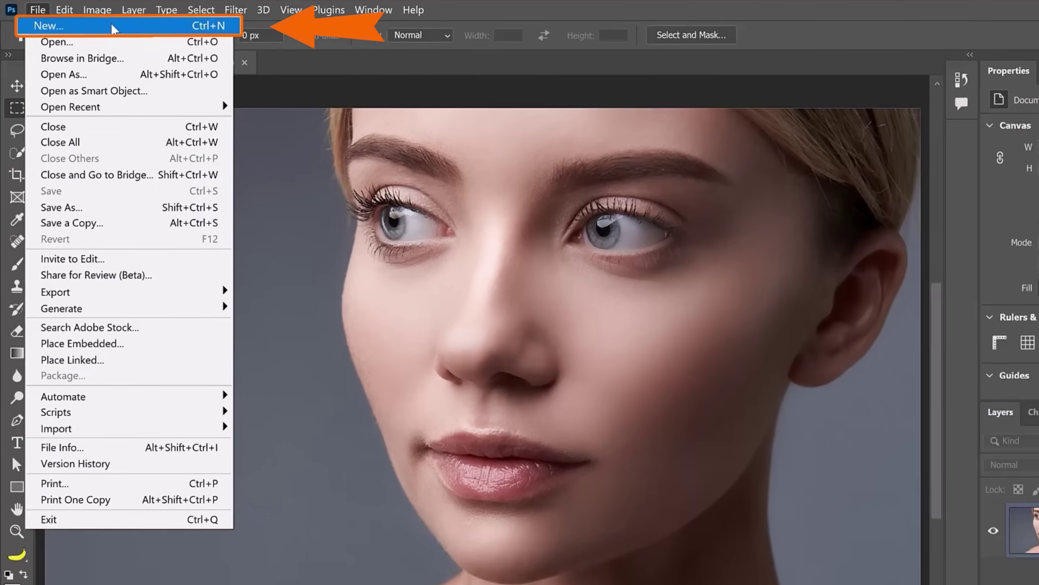
left_click(127, 32)
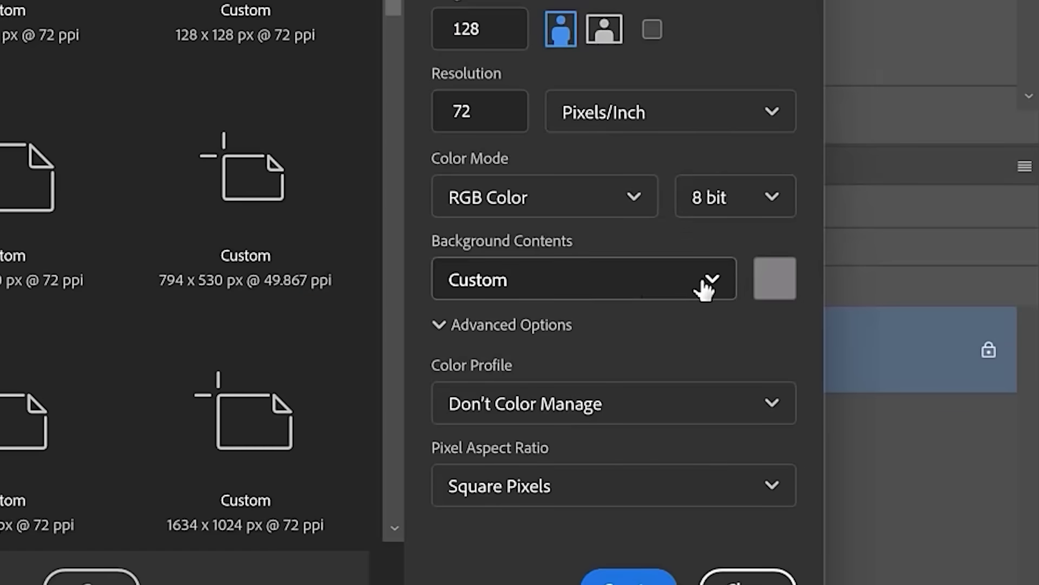
left_click(774, 278)
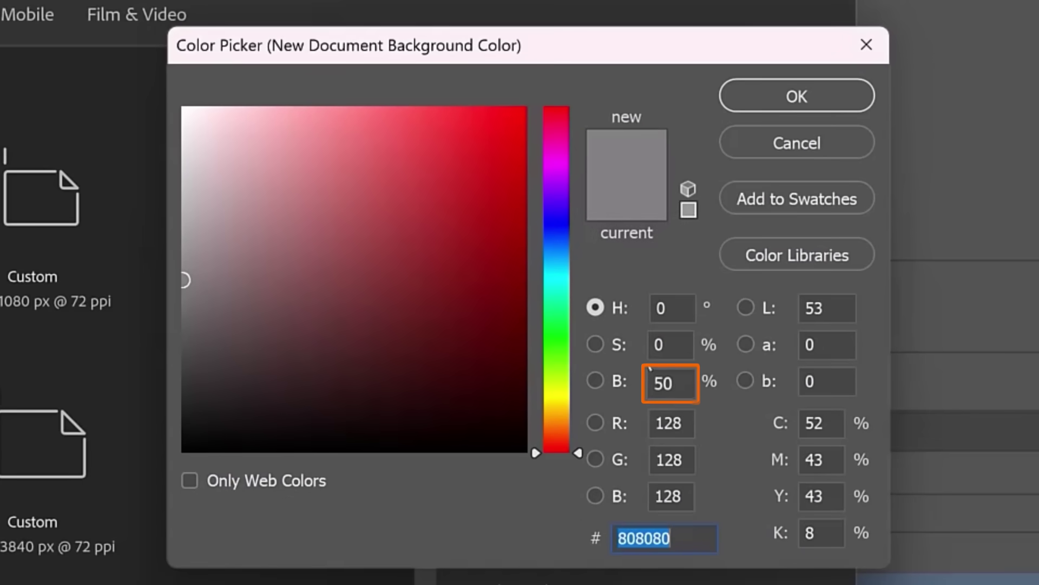
left_click(758, 100)
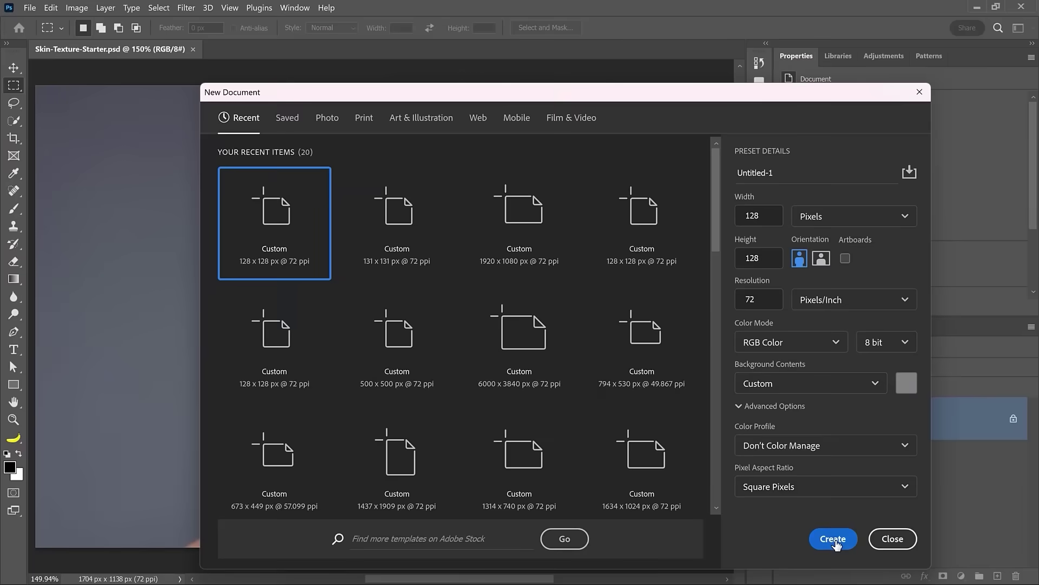
left_click(832, 539)
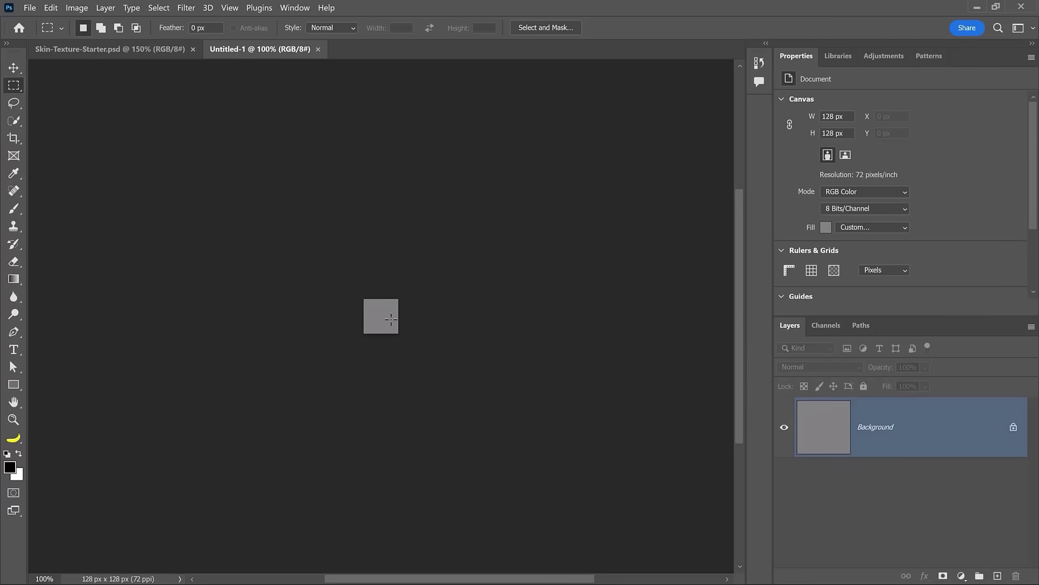
- Apply the Texturizer filter with Sandstone texture, 100% scaling, relief 7 and Top Left light
left_click(186, 7)
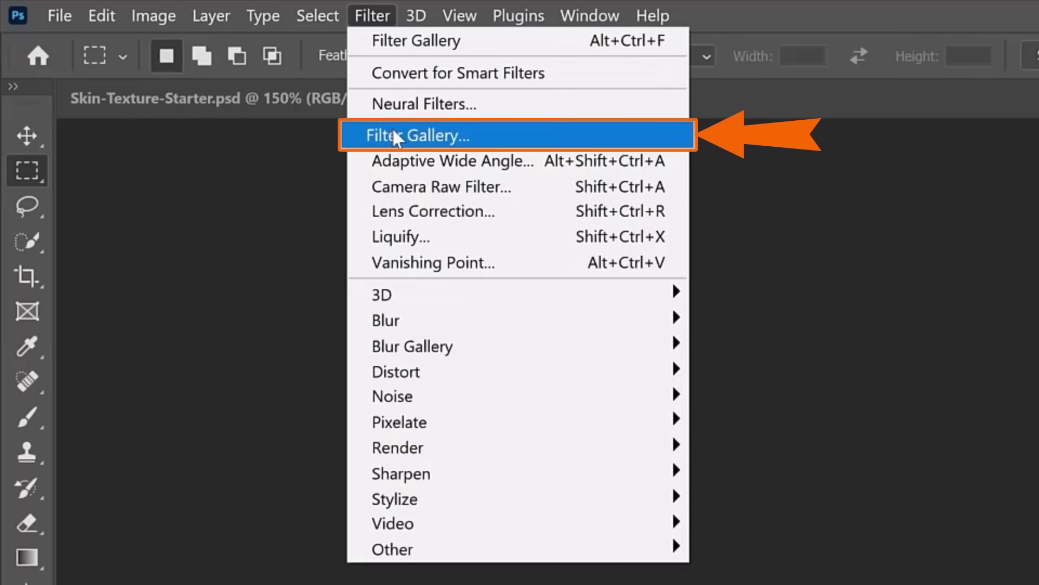
left_click(571, 131)
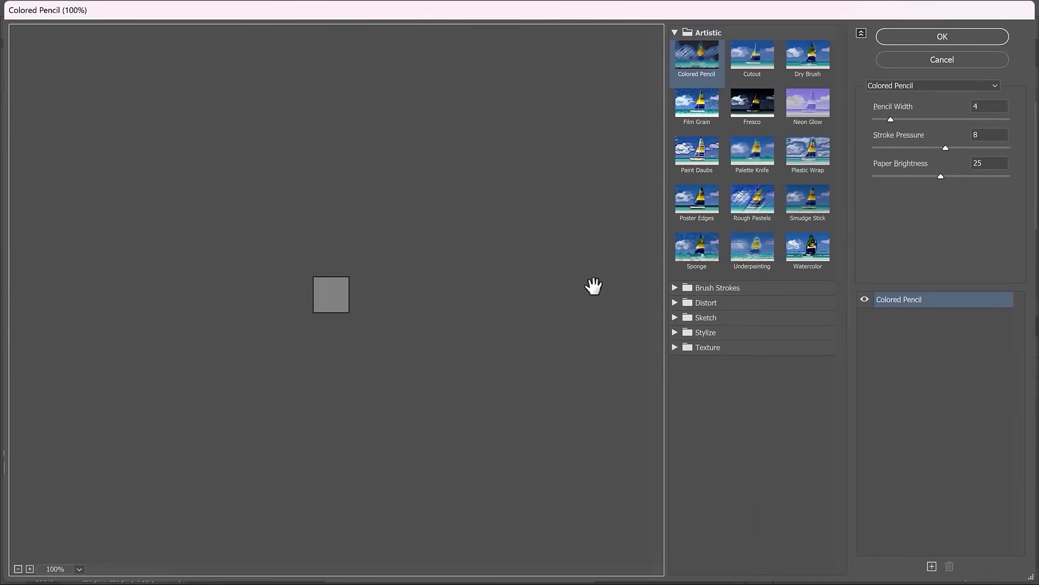
left_click(675, 347)
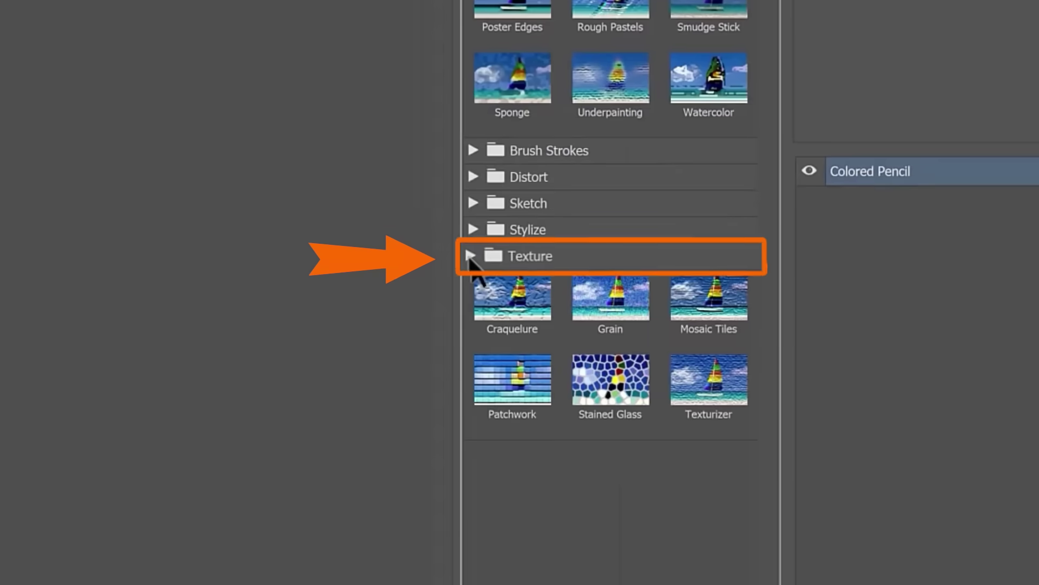
left_click(700, 381)
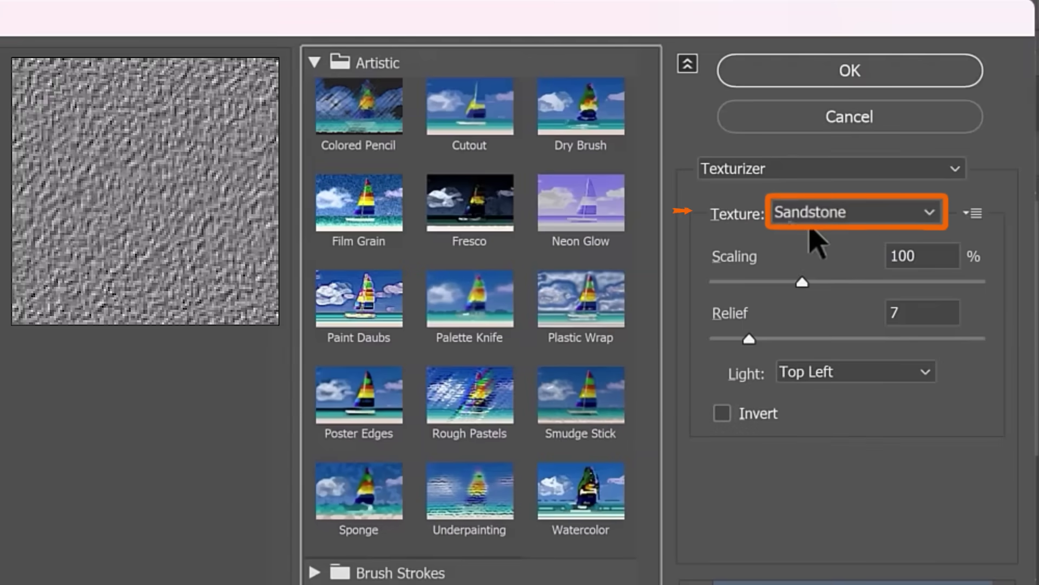
left_click(854, 211)
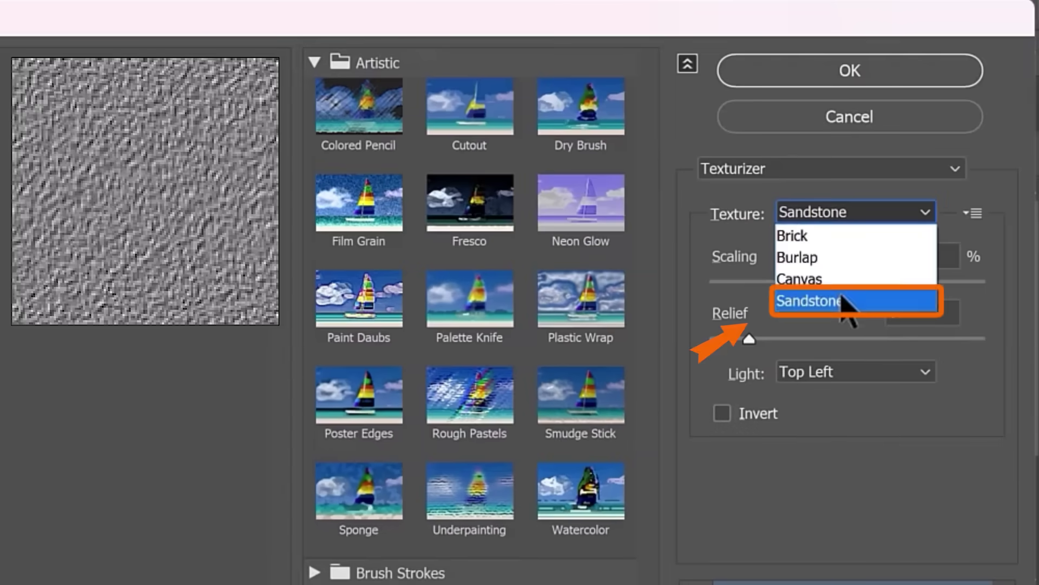
left_click(851, 298)
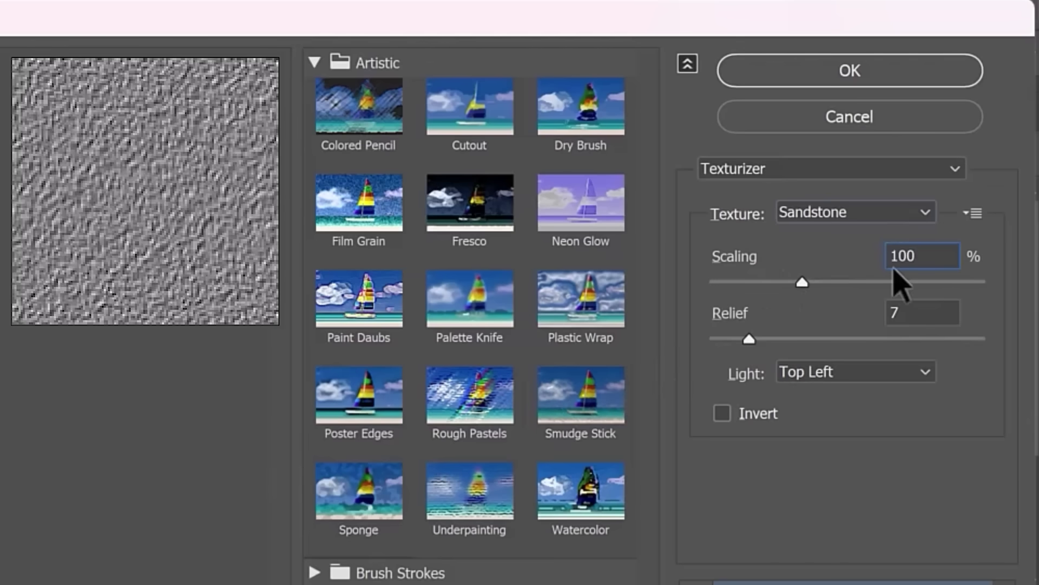
left_click_drag(785, 324, 750, 340)
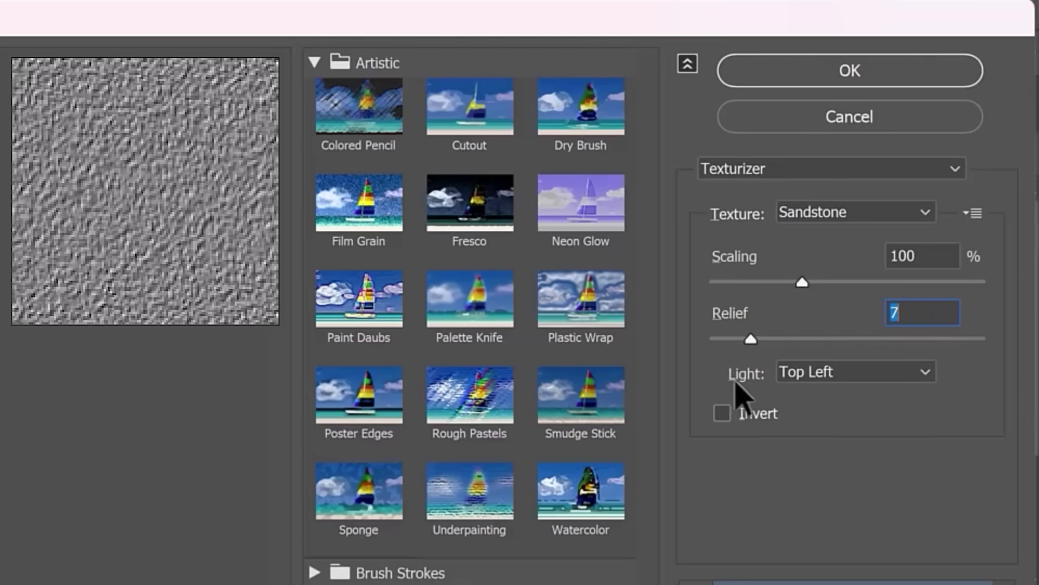
left_click(790, 374)
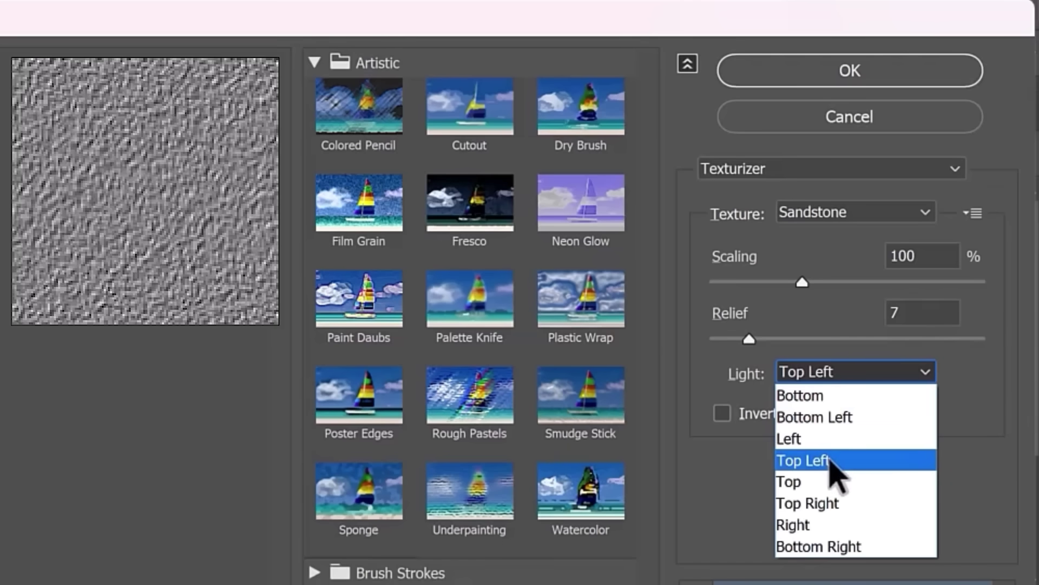
left_click(872, 462)
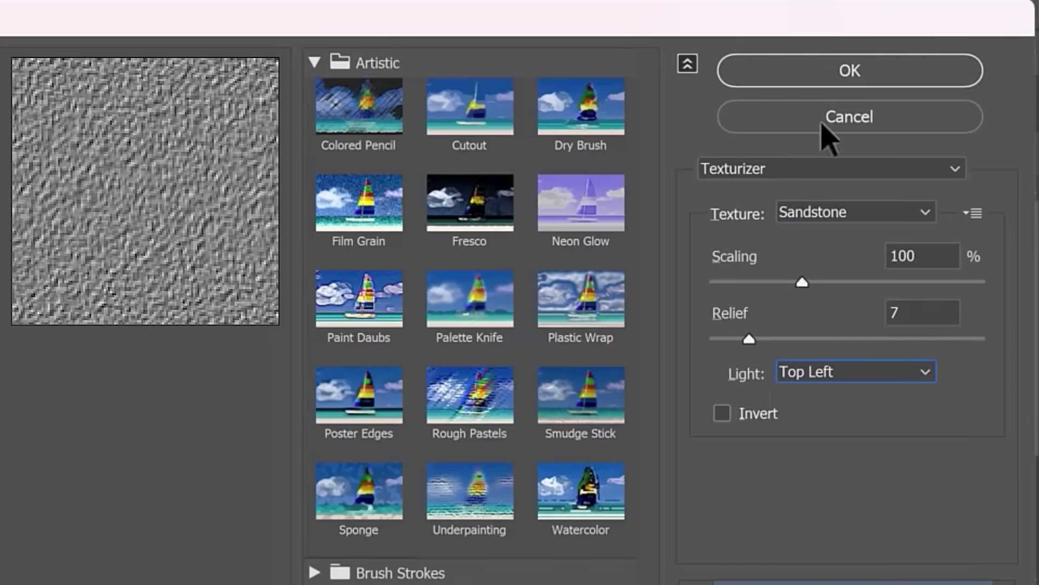
left_click(817, 77)
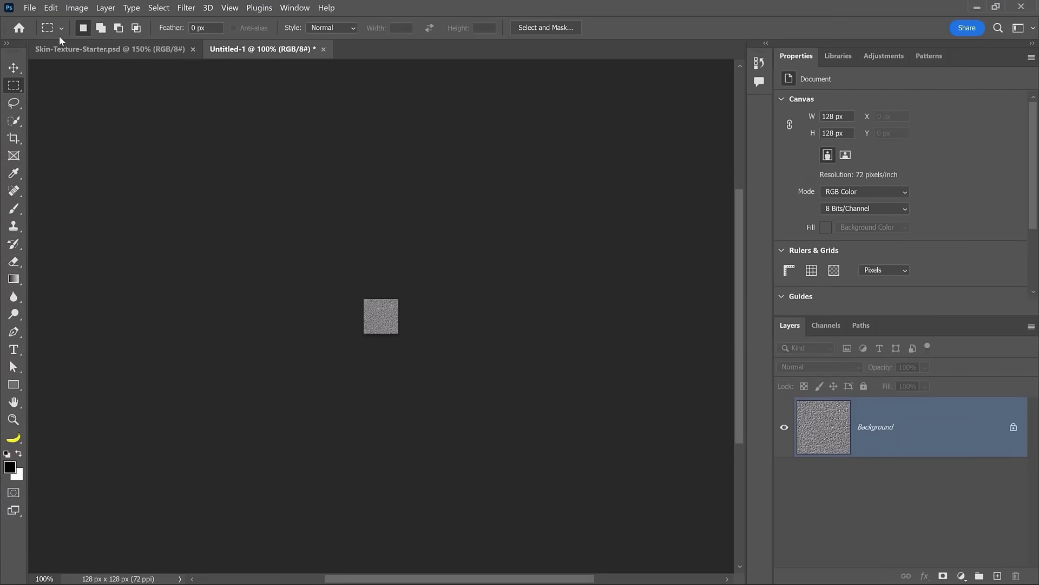
- Define the textured square as a pattern named 'Skin Texture - Top Left Light'
left_click(51, 7)
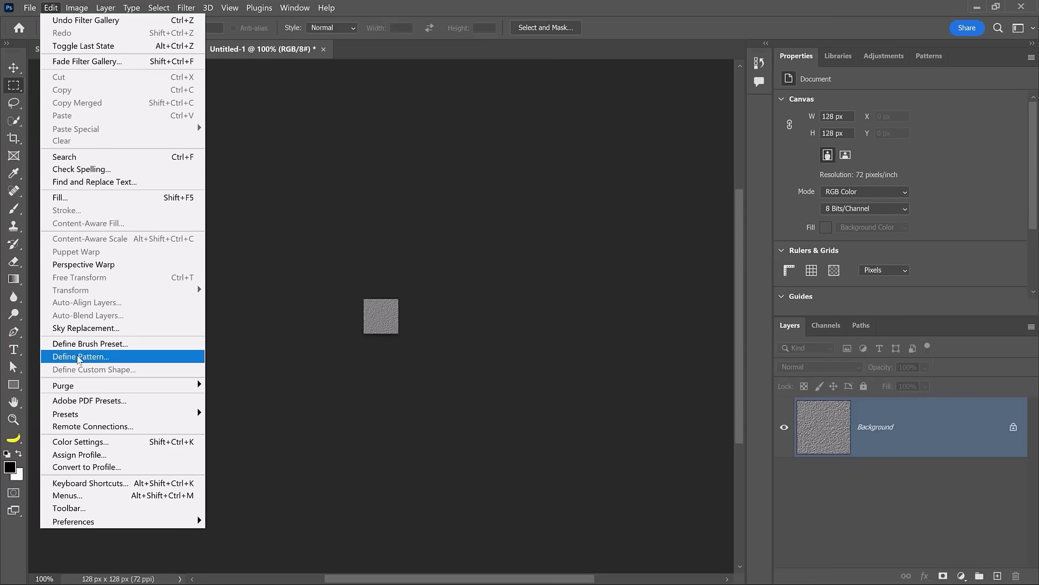
left_click(80, 357)
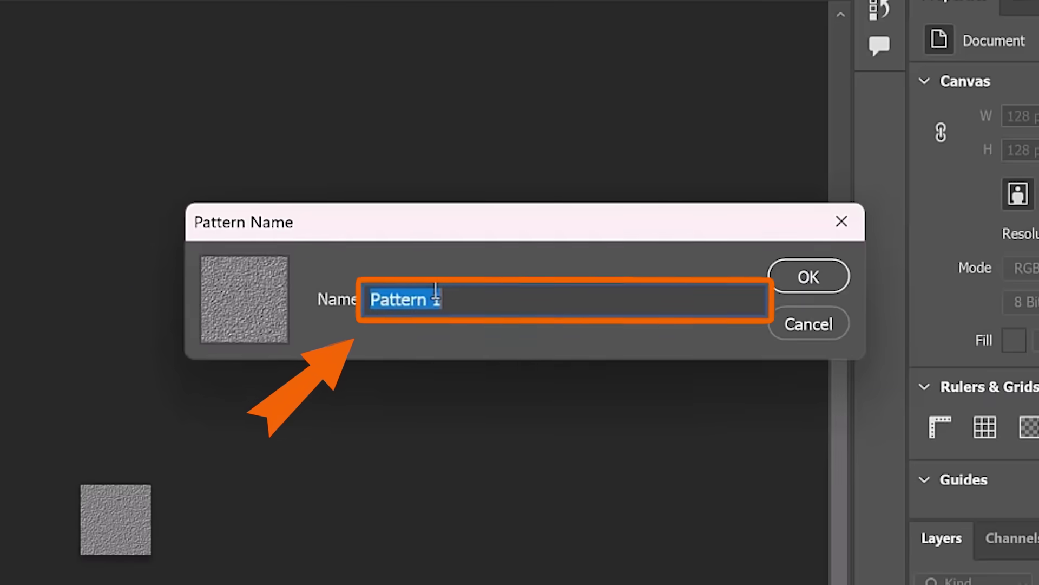
type("Skin Texture - Top Left L")
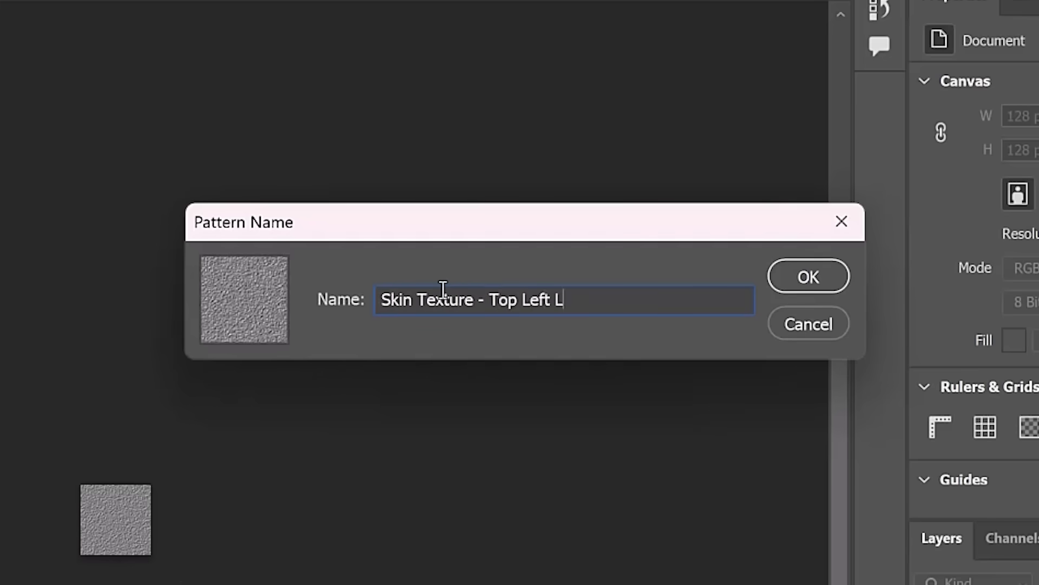
type("ight")
key("Return")
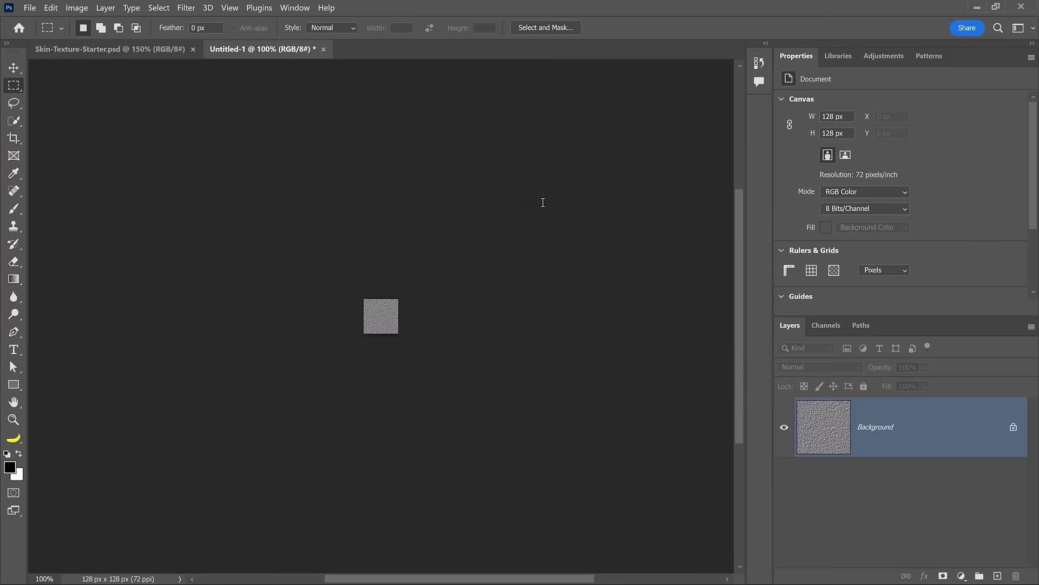
- Back in the portrait, add a Pattern fill layer using the saved skin texture pattern
left_click(140, 51)
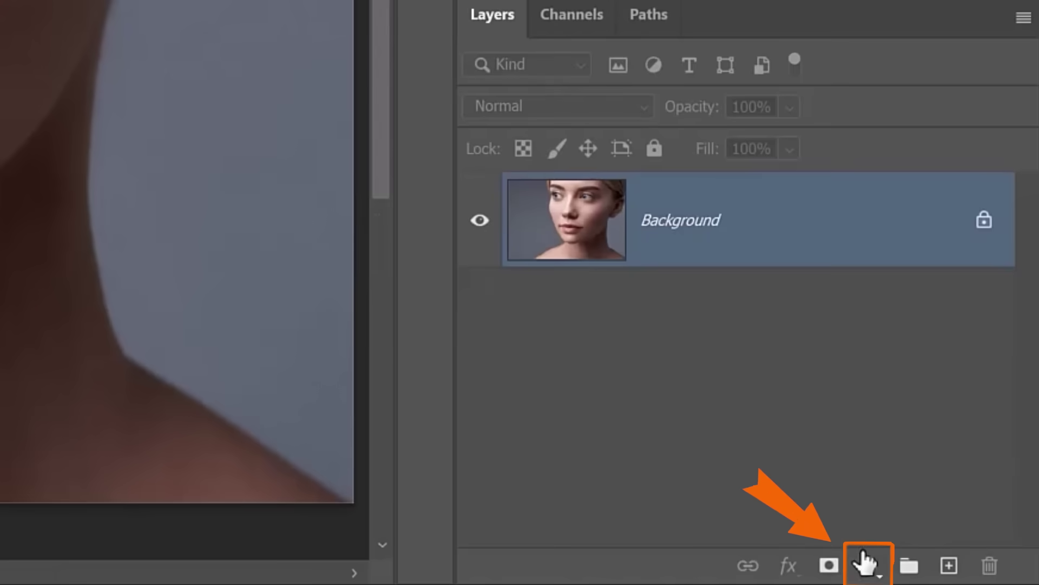
left_click(961, 575)
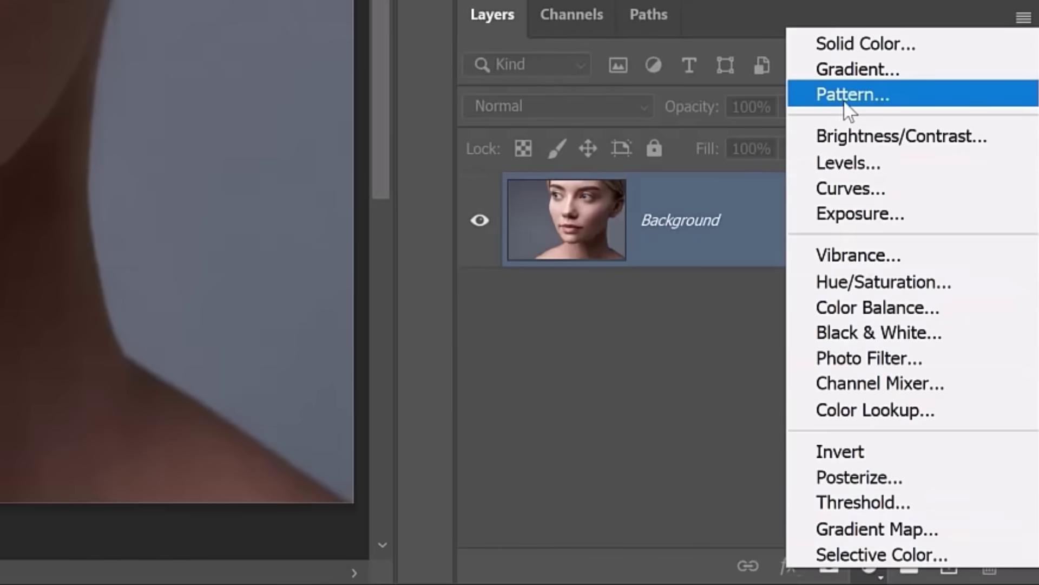
left_click(924, 101)
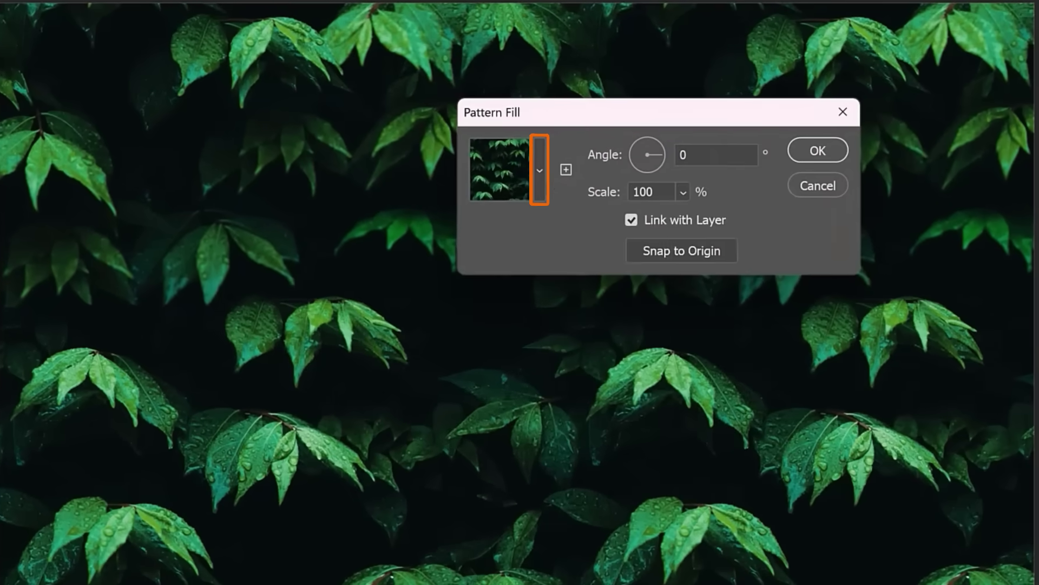
left_click(397, 205)
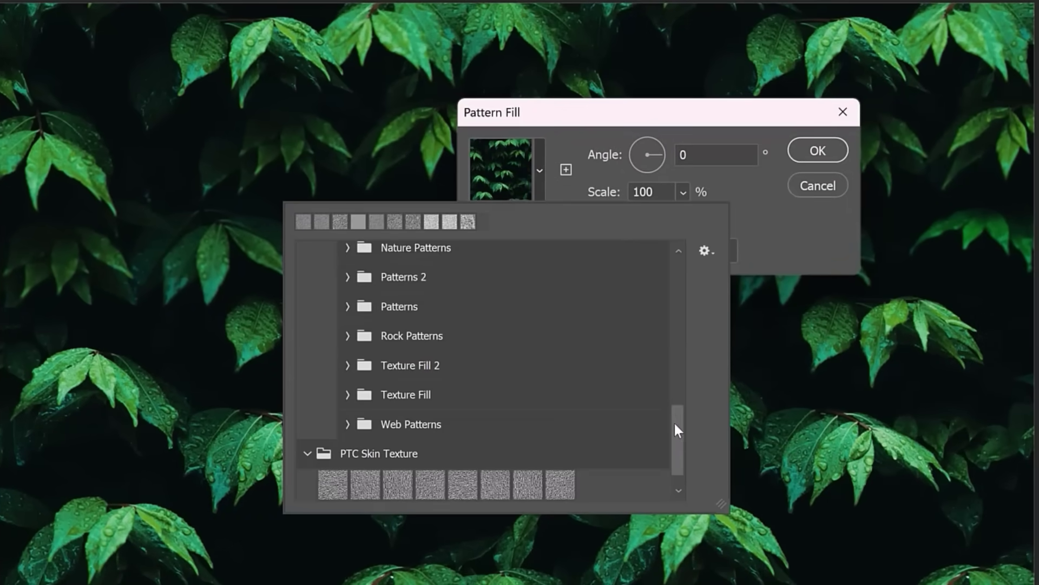
left_click_drag(676, 427, 673, 482)
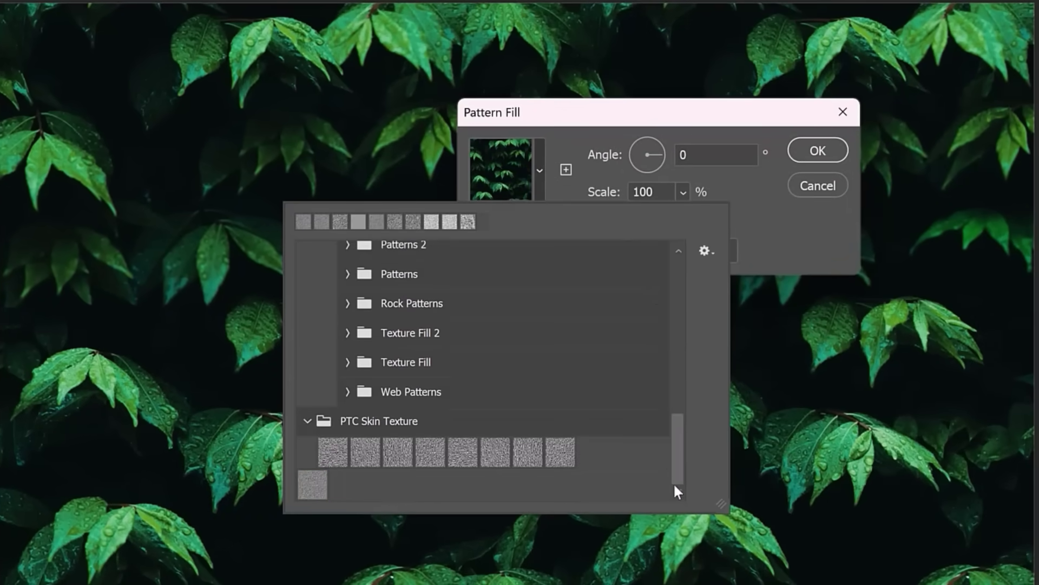
left_click(313, 485)
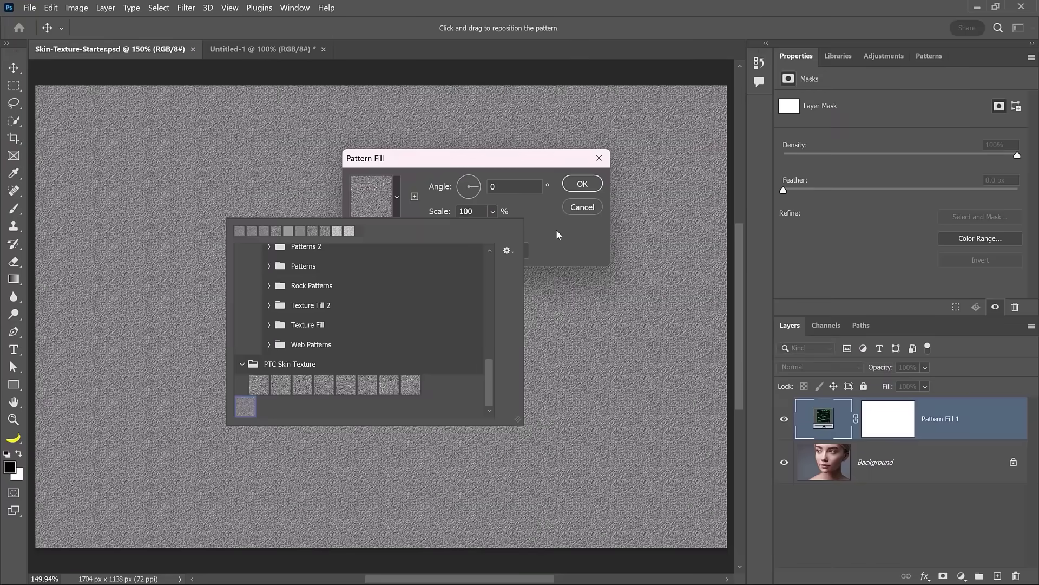
left_click(558, 234)
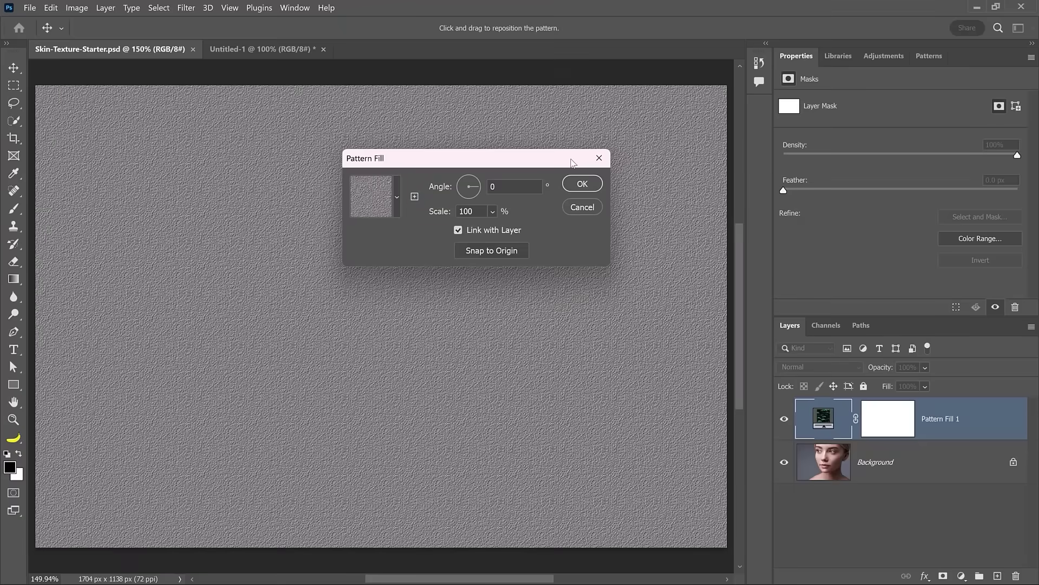
- Set the pattern scale to 100% and confirm the fill layer
left_click(492, 211)
left_click_drag(502, 227, 501, 228)
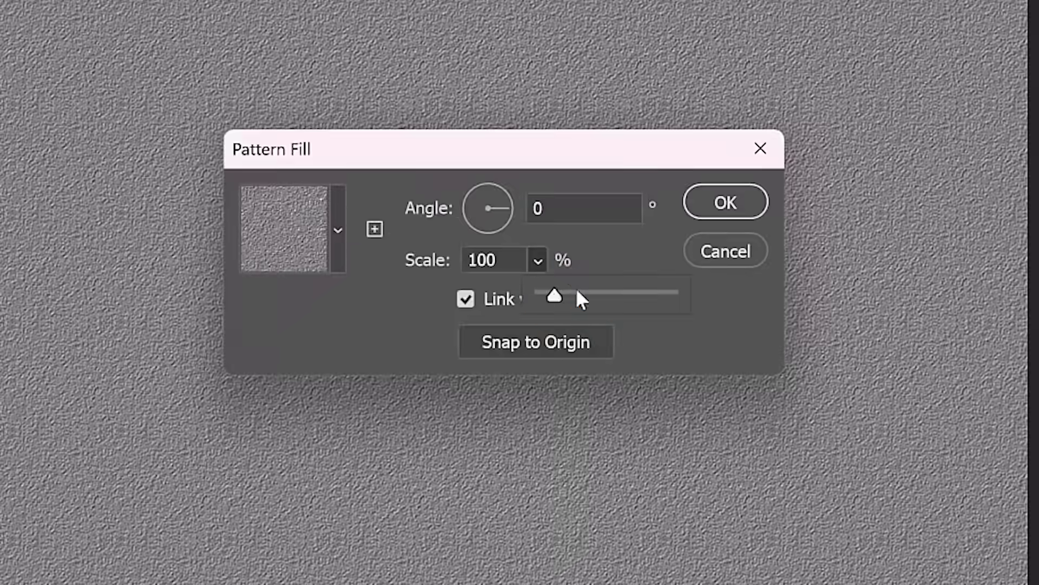
left_click_drag(556, 294, 557, 294)
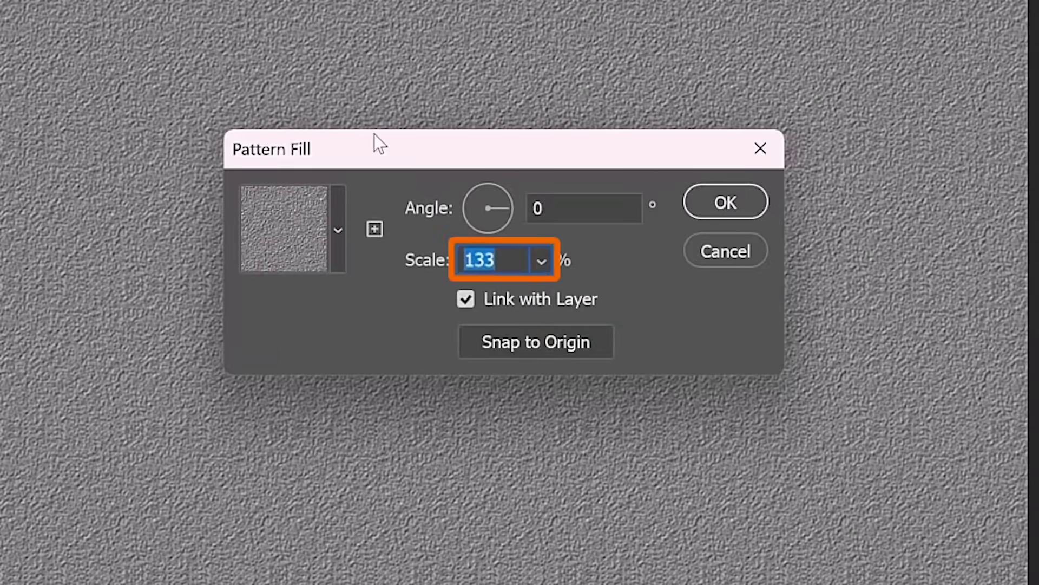
type("100")
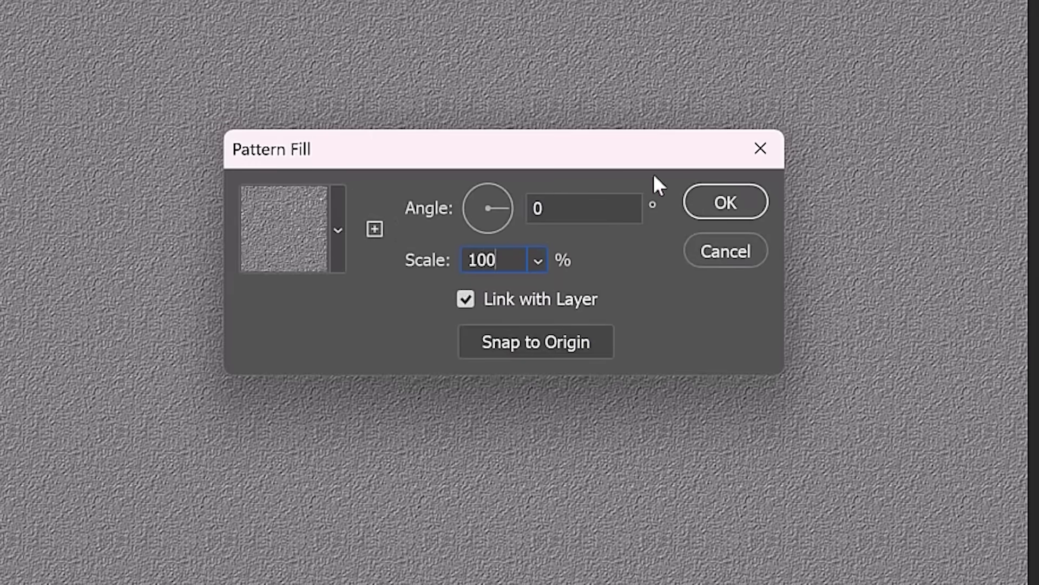
left_click(748, 206)
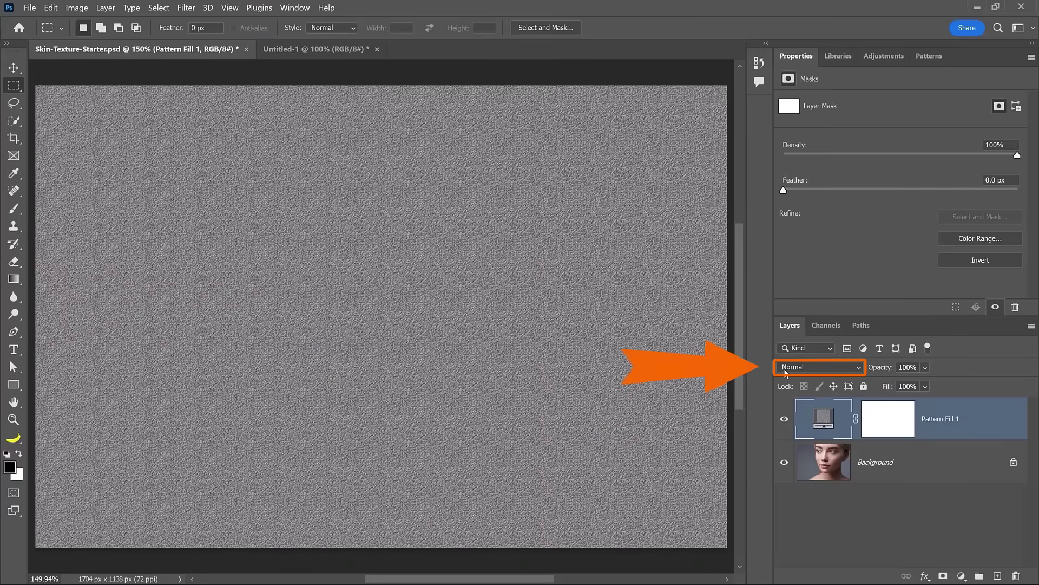
- Change the Pattern Fill 1 layer's blend mode to Soft Light
left_click(786, 370)
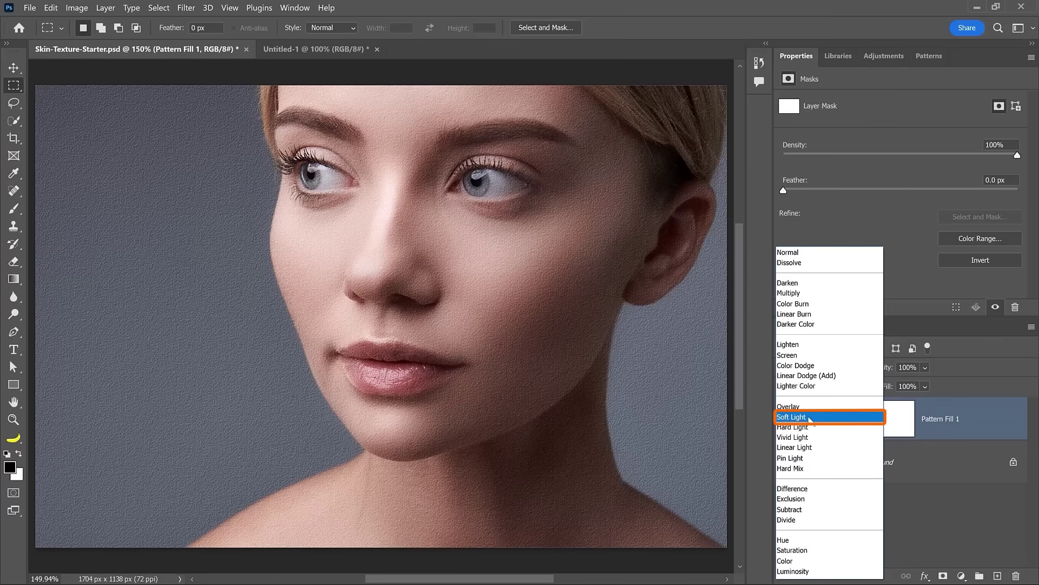
left_click(813, 418)
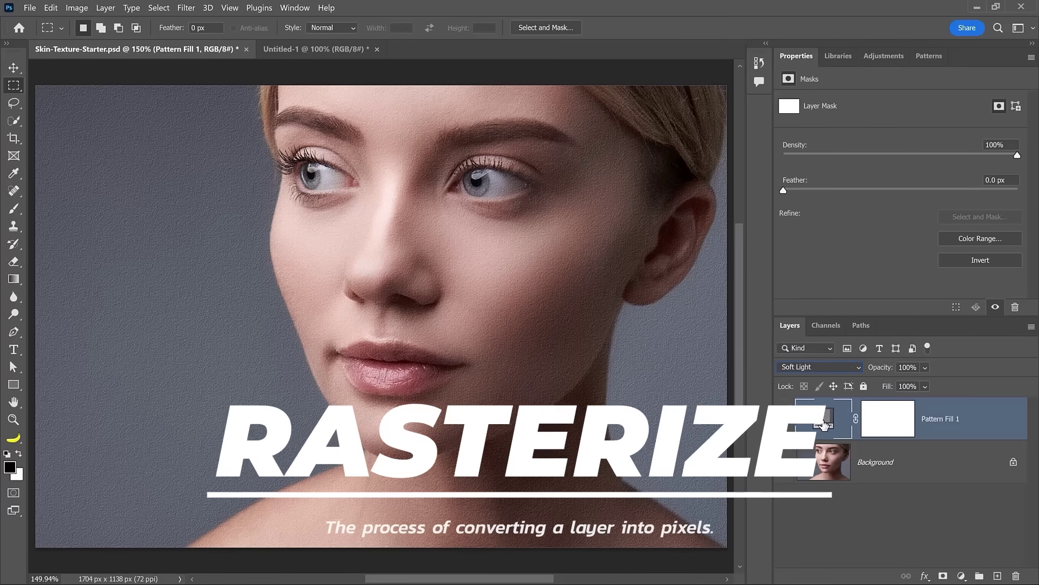
- Rasterize the Pattern Fill 1 layer into a regular pixel layer
double_click(824, 424)
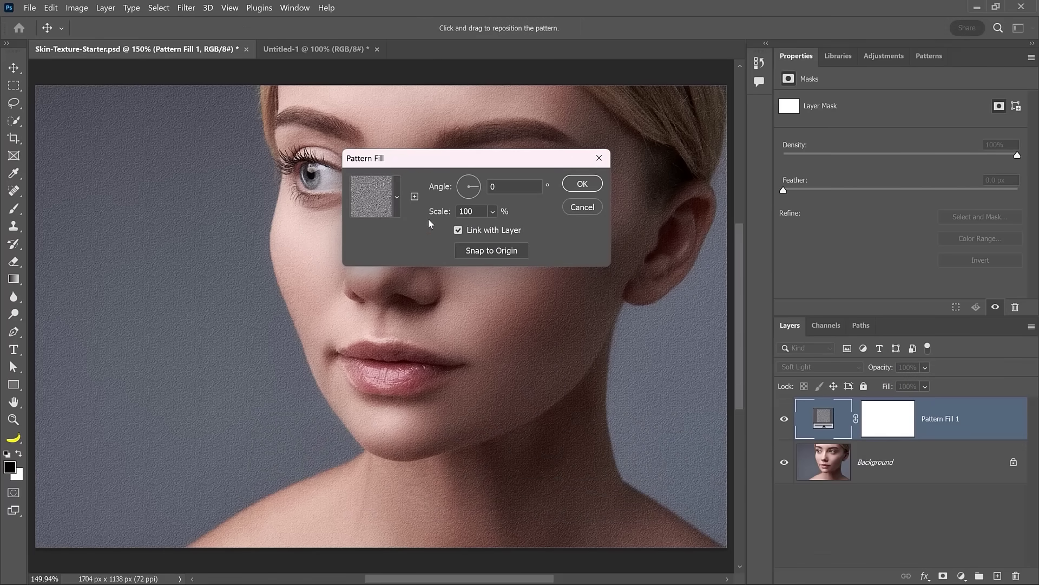
left_click(582, 207)
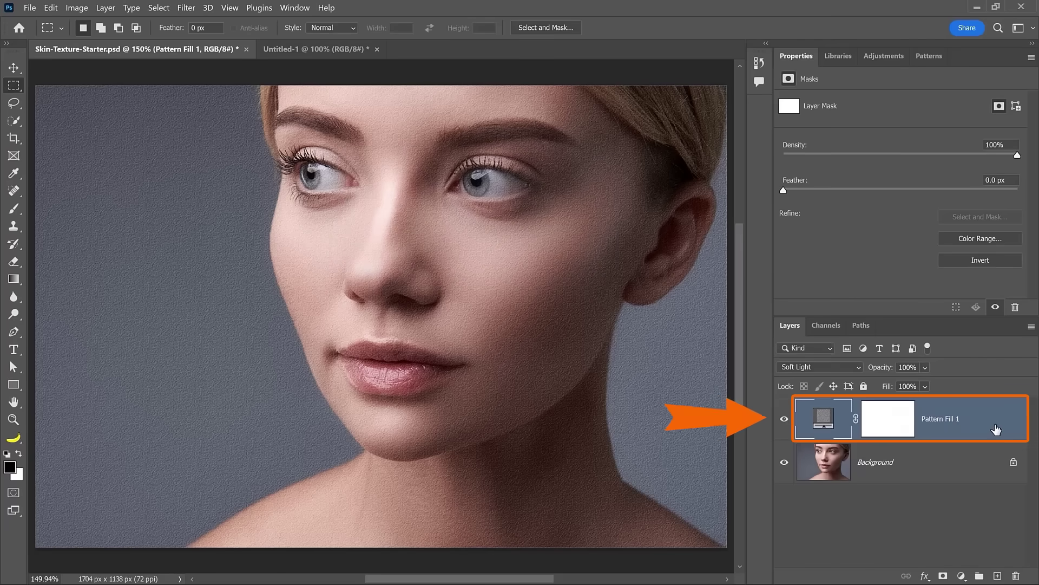
right_click(994, 427)
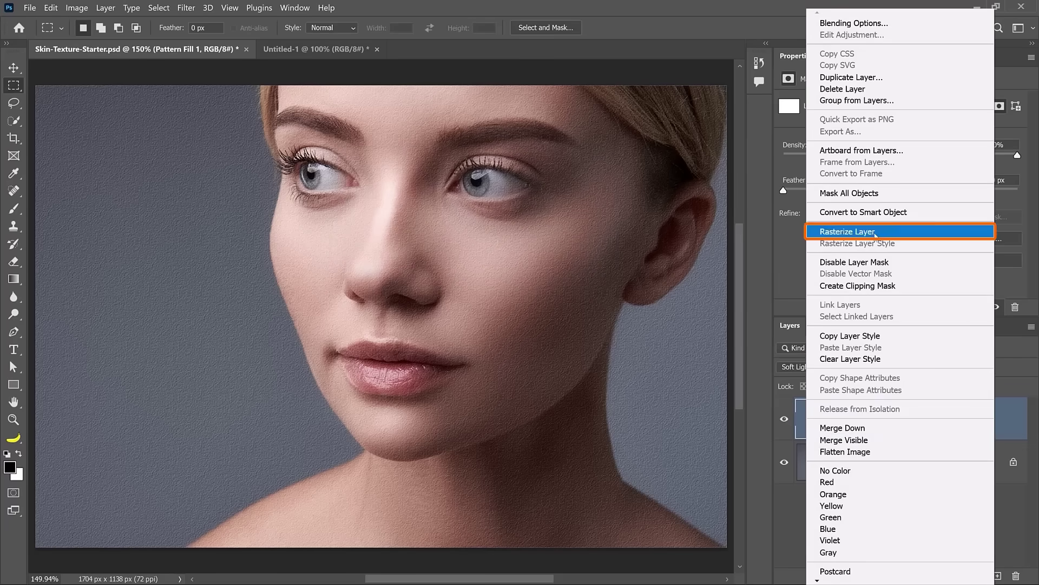
left_click(861, 231)
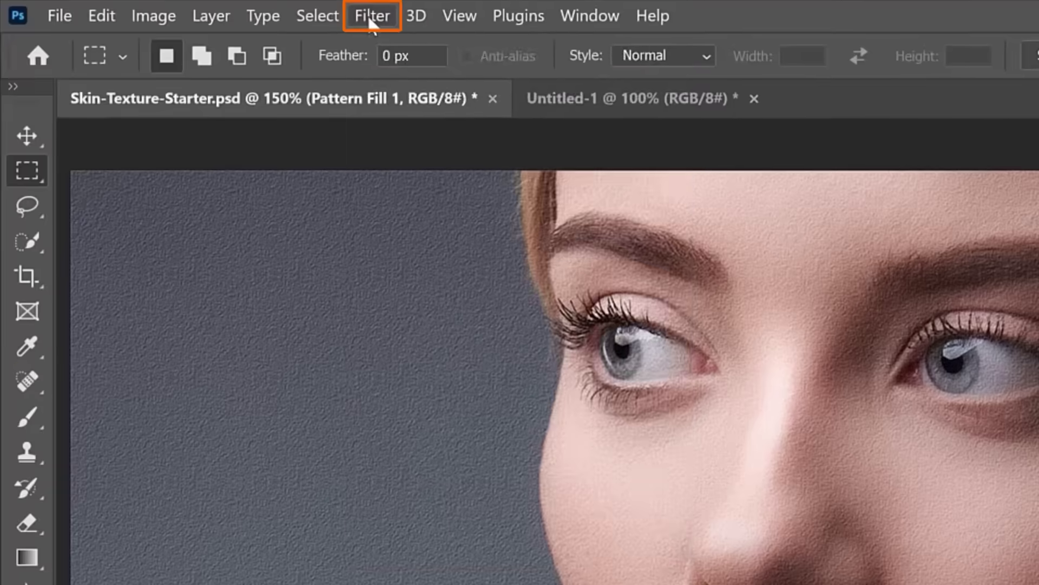
- Open Liquify with Show Backdrop on and backdrop opacity lowered to 64%
left_click(186, 7)
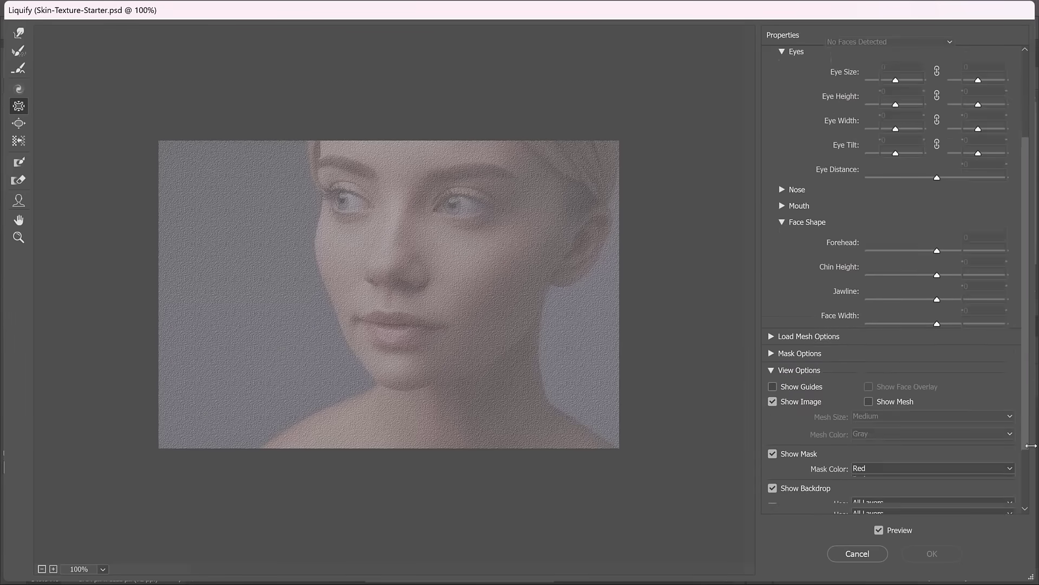
scroll(1031, 451, "down", 3)
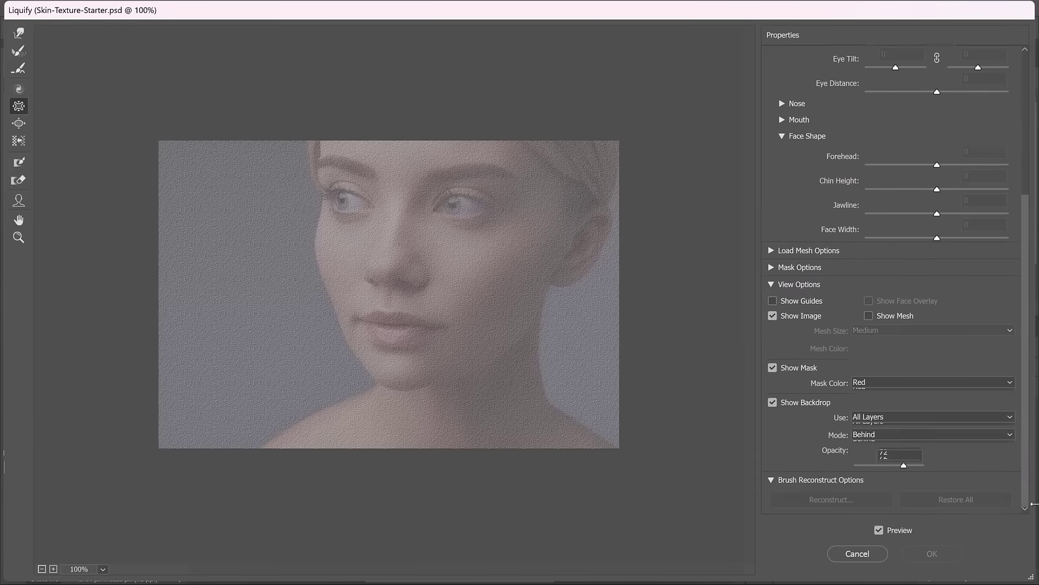
left_click(802, 402)
left_click(802, 402)
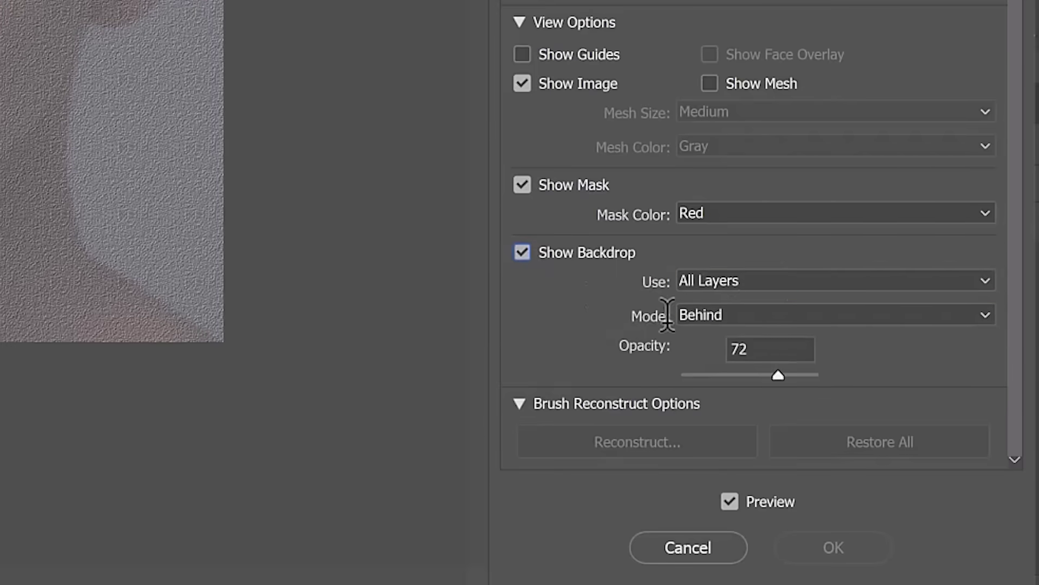
left_click(778, 375)
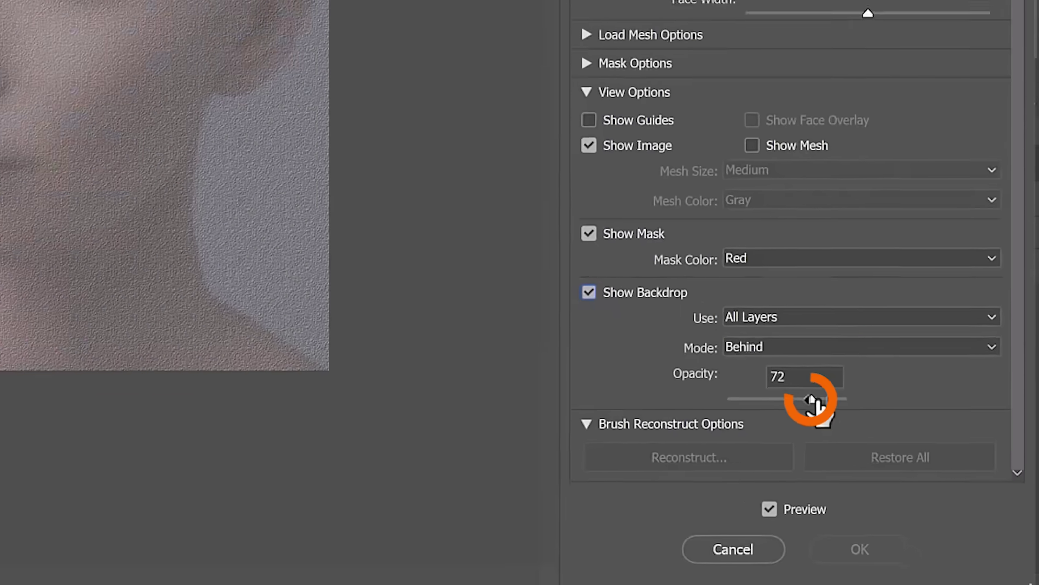
mouse_move(820, 406)
left_mouse_down()
mouse_move(789, 396)
mouse_move(818, 408)
left_mouse_up()
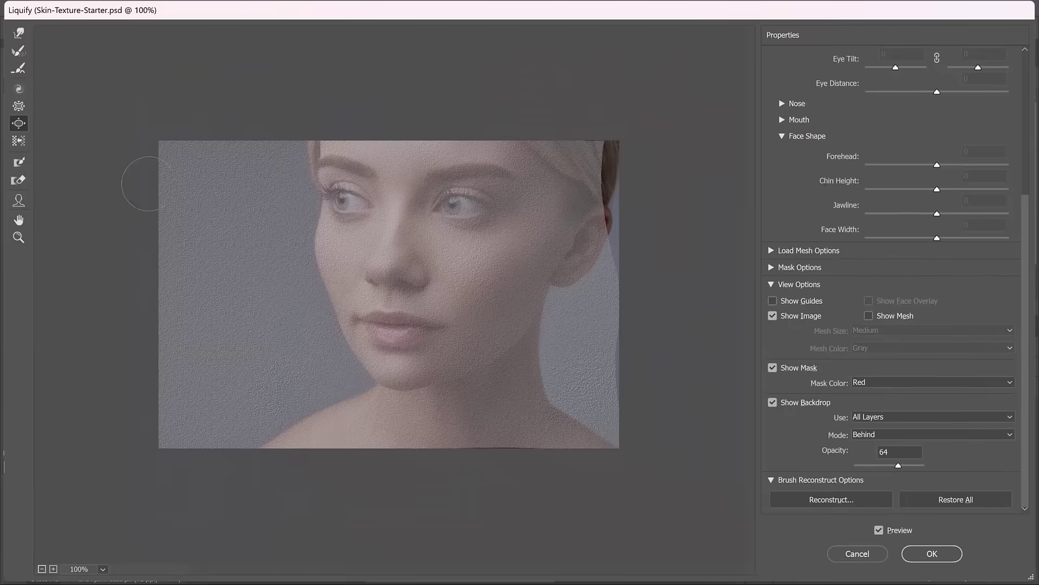
- Select the Pucker tool, toggle Preview to compare, and commit the Liquify warps
key("s")
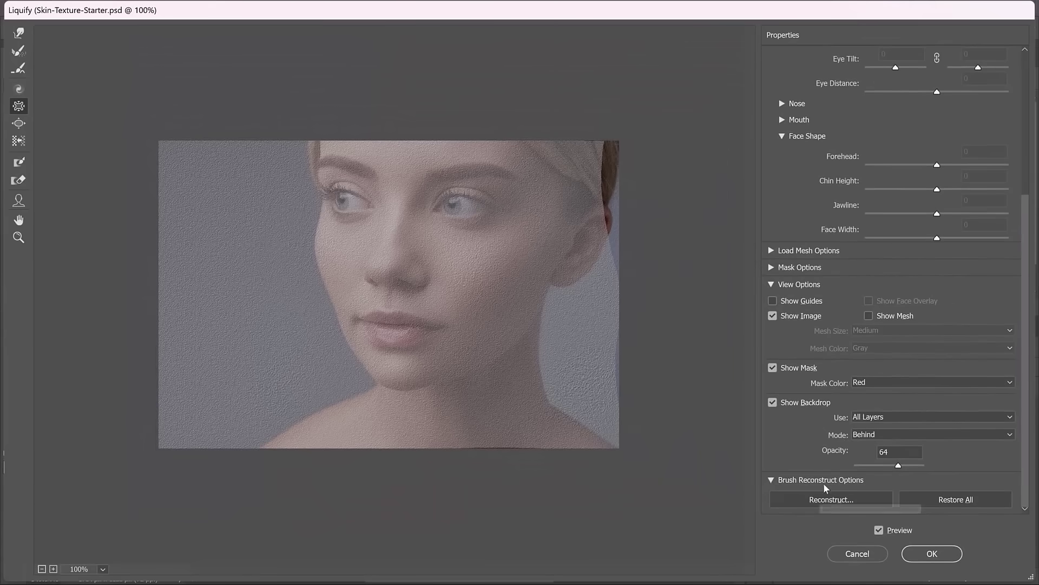
left_click(879, 531)
left_click(879, 531)
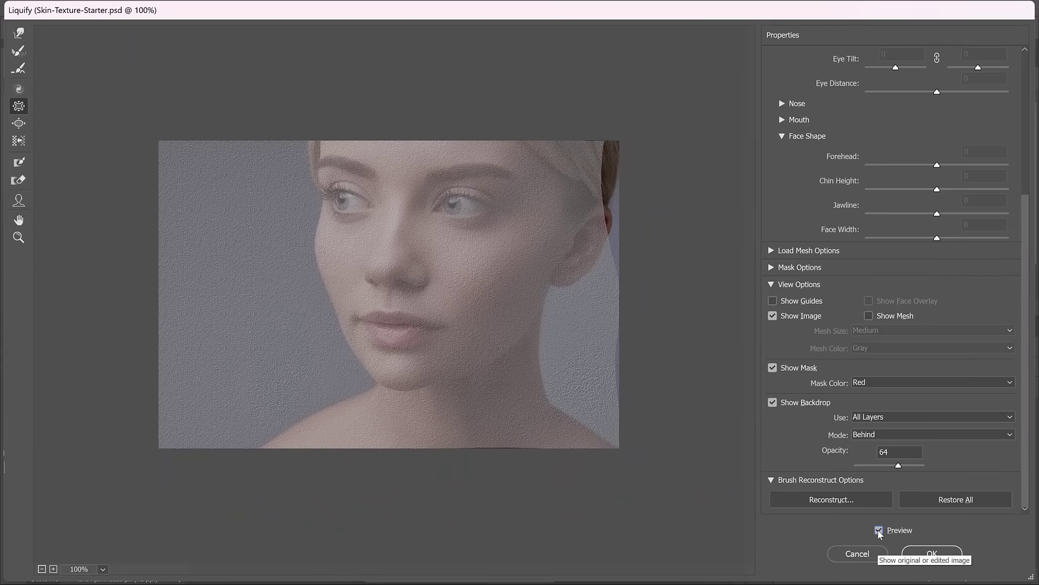
left_click(924, 553)
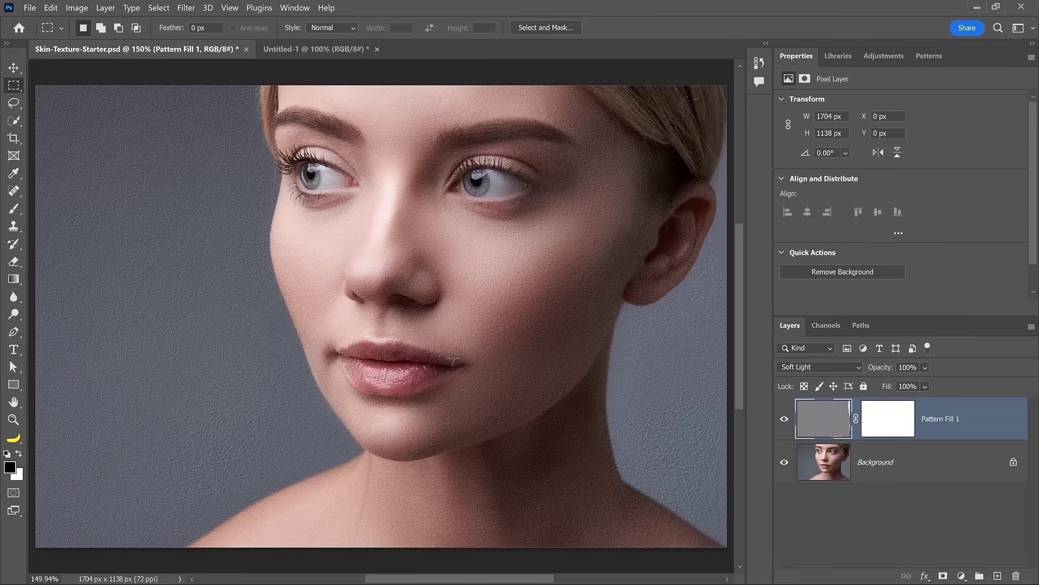
- Scrubby-zoom with the Zoom tool to about 500% on the nose
key("z")
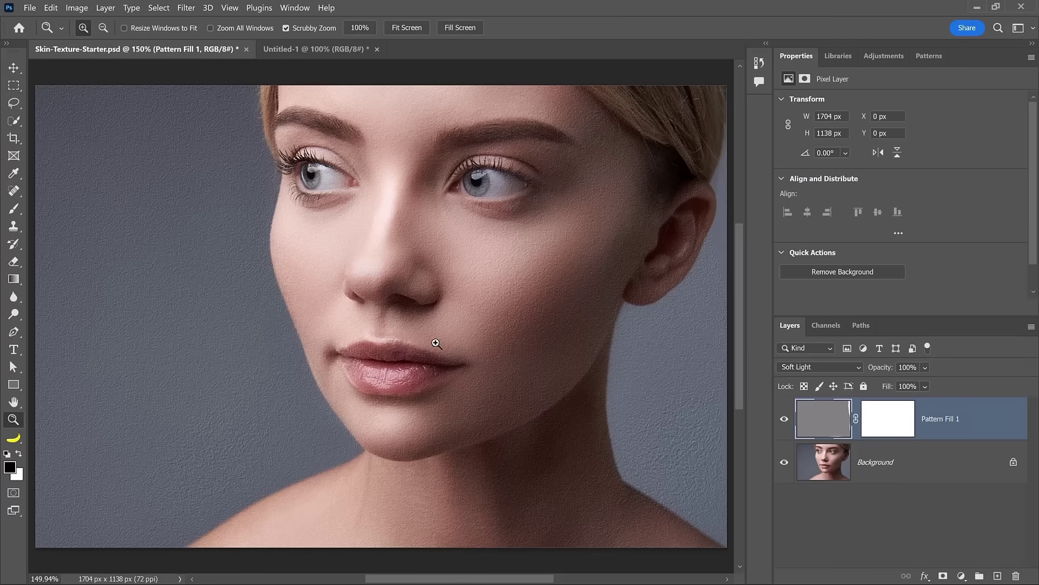
left_click_drag(406, 302, 397, 283)
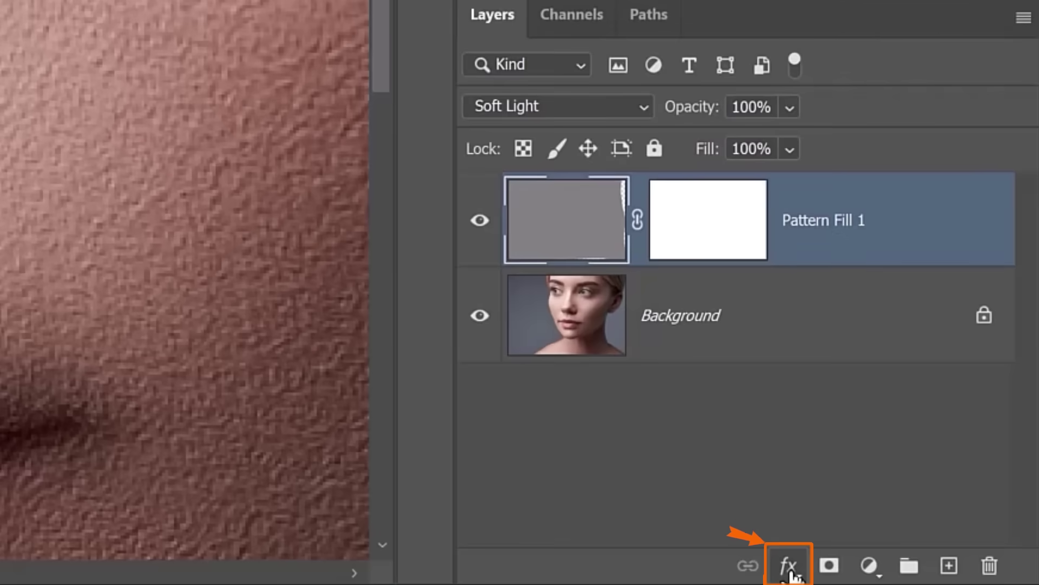
- In Blending Options for Pattern Fill 1, set the Underlying Layer Blend If black point to 79
left_click(925, 576)
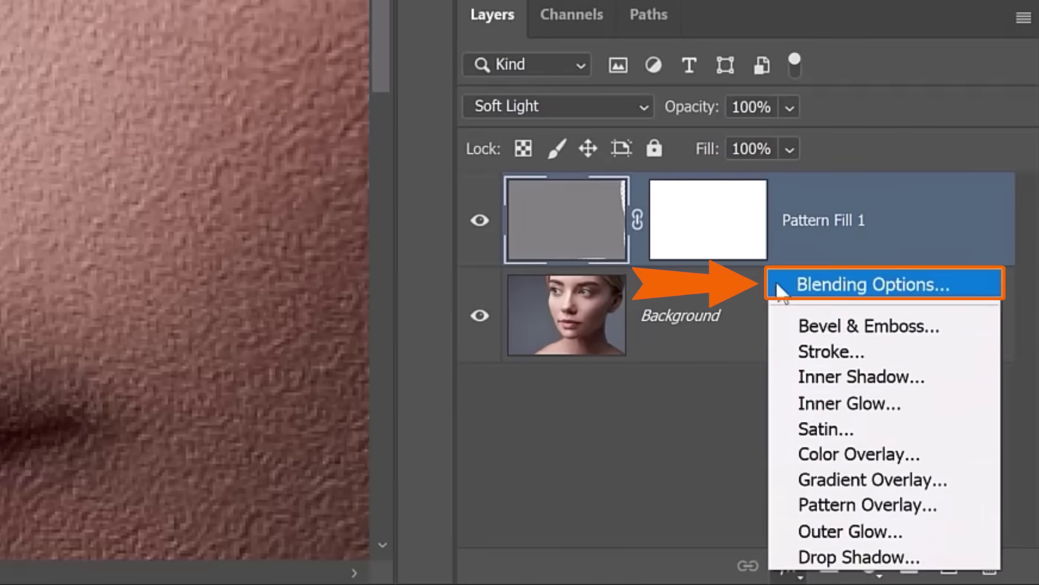
left_click(957, 292)
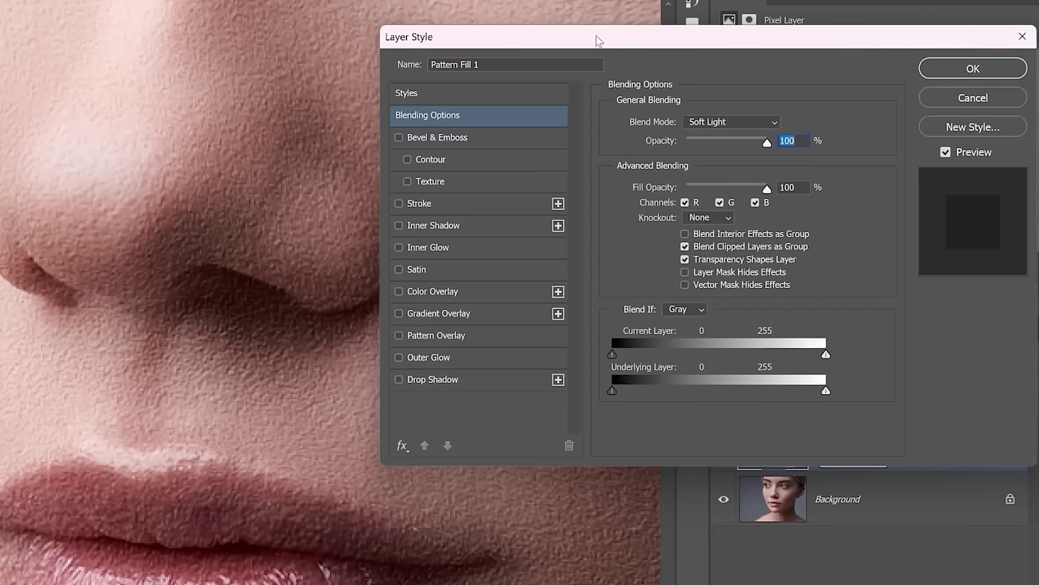
left_click_drag(596, 35, 605, 13)
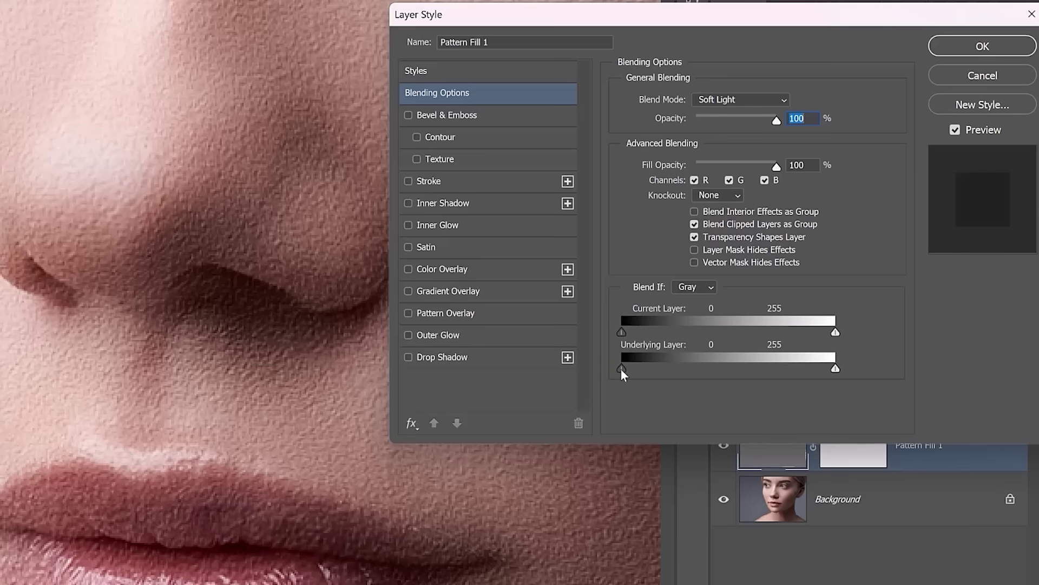
left_click_drag(620, 368, 687, 372)
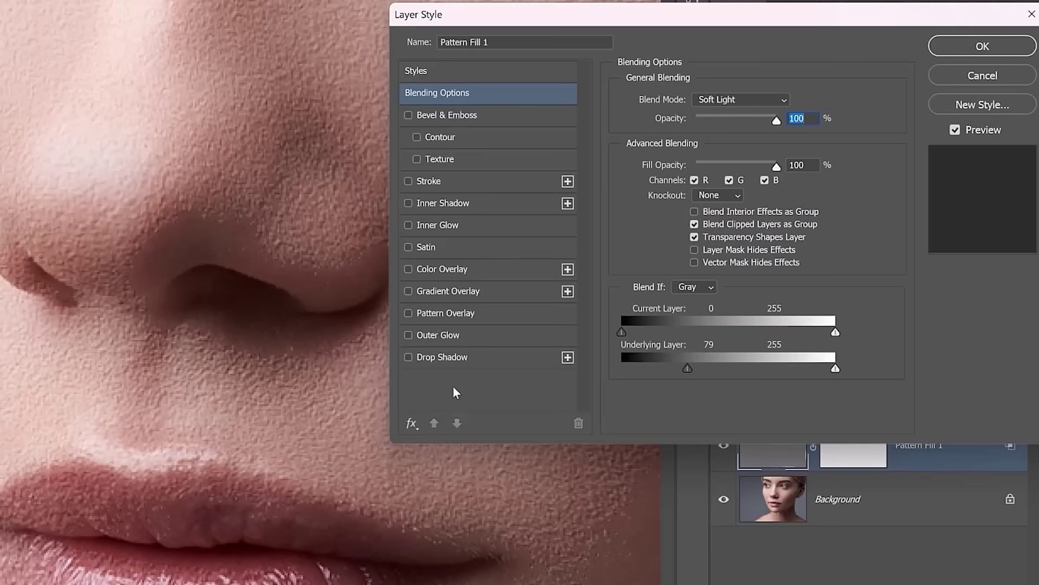
- Split the Underlying Layer Blend If sliders to 19/79 and 197/240 to feather texture from shadows and highlights
key("alt")
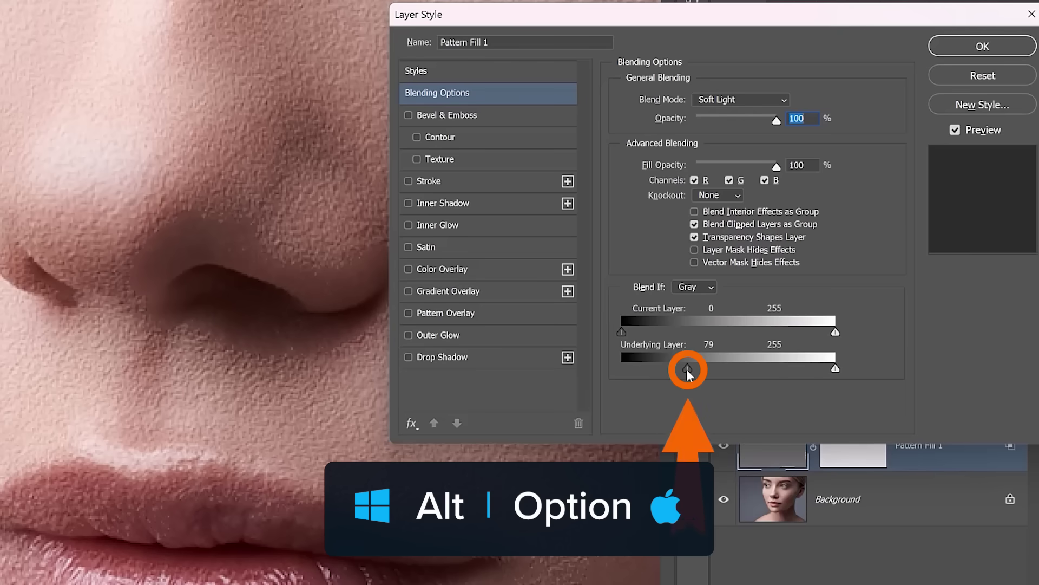
left_click_drag(687, 368, 638, 365)
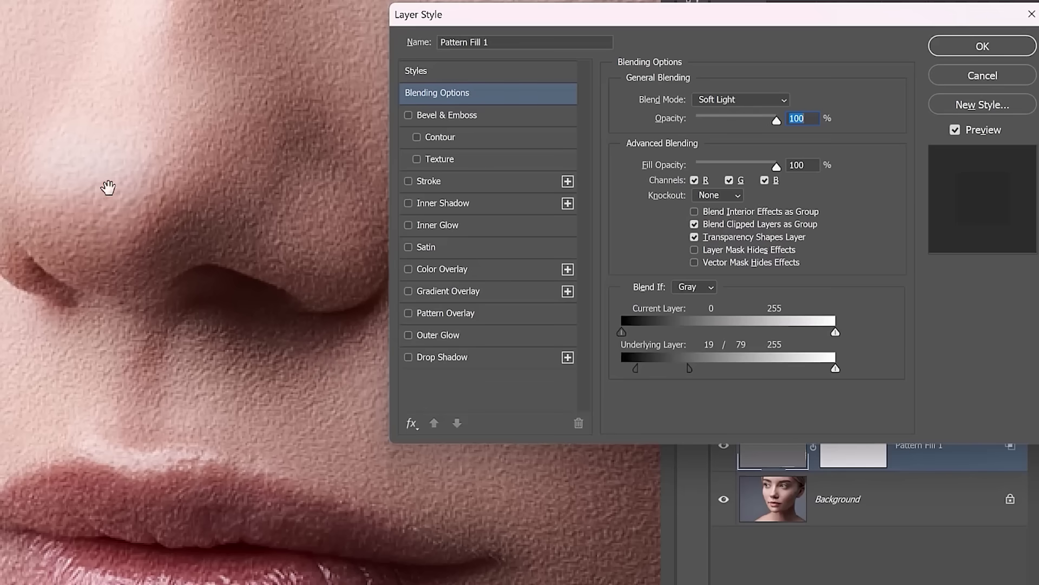
left_click_drag(152, 169, 120, 423)
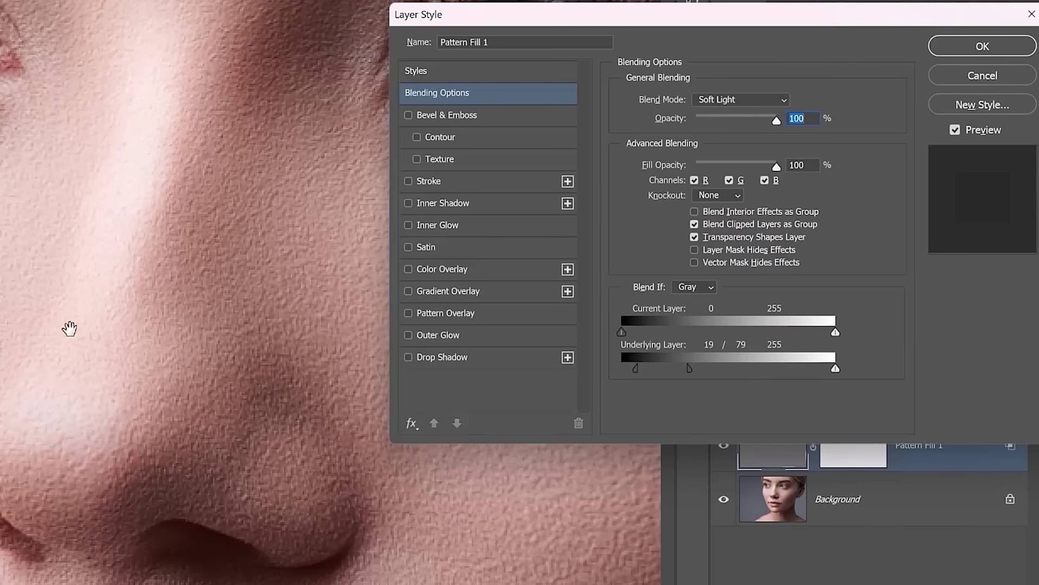
left_click_drag(835, 369, 823, 369)
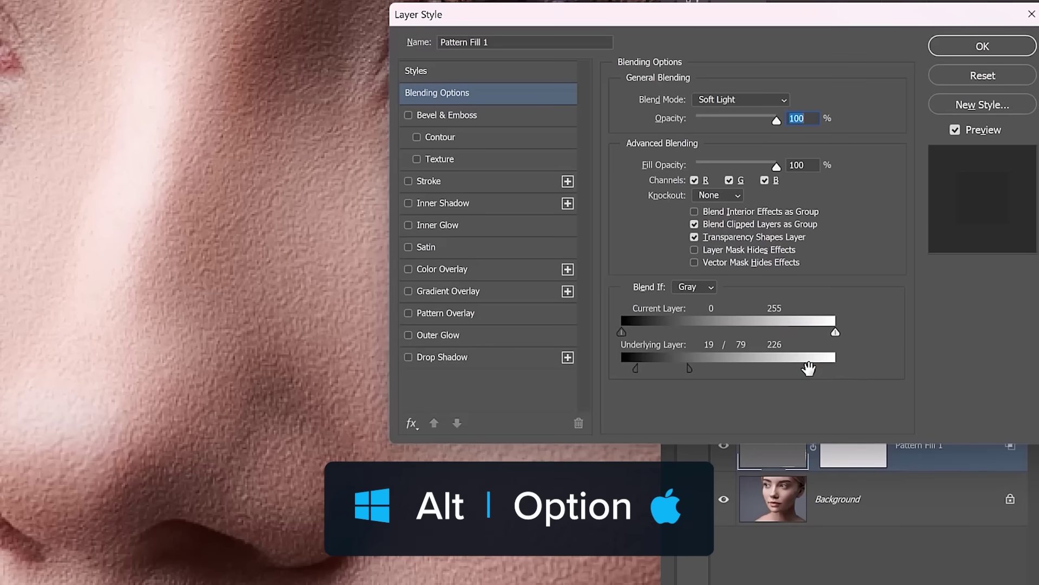
left_click_drag(808, 368, 809, 369, "alt")
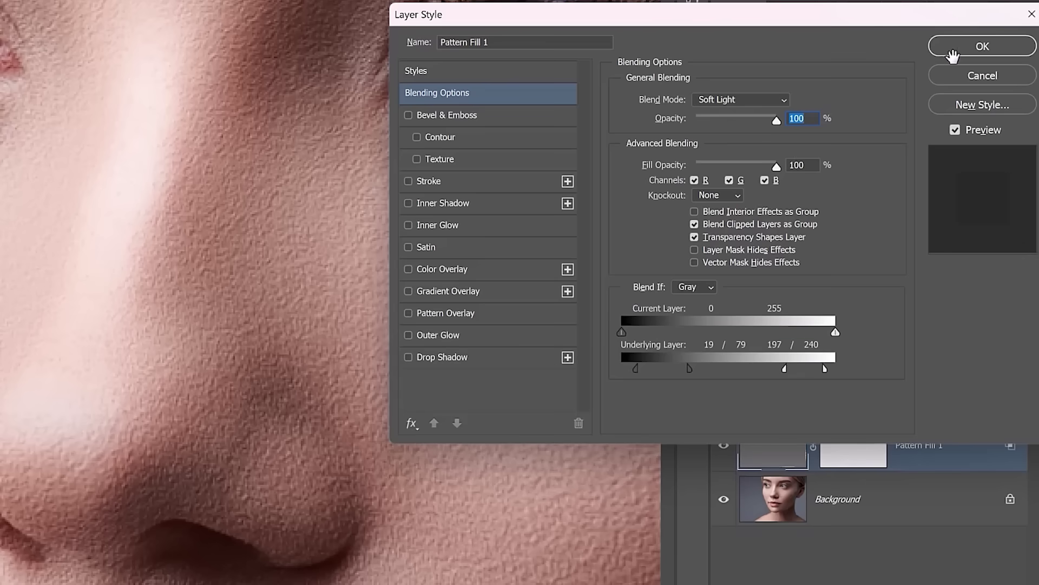
- Commit the Blend If settings, then hide and re-show Pattern Fill 1 to compare
left_click(951, 49)
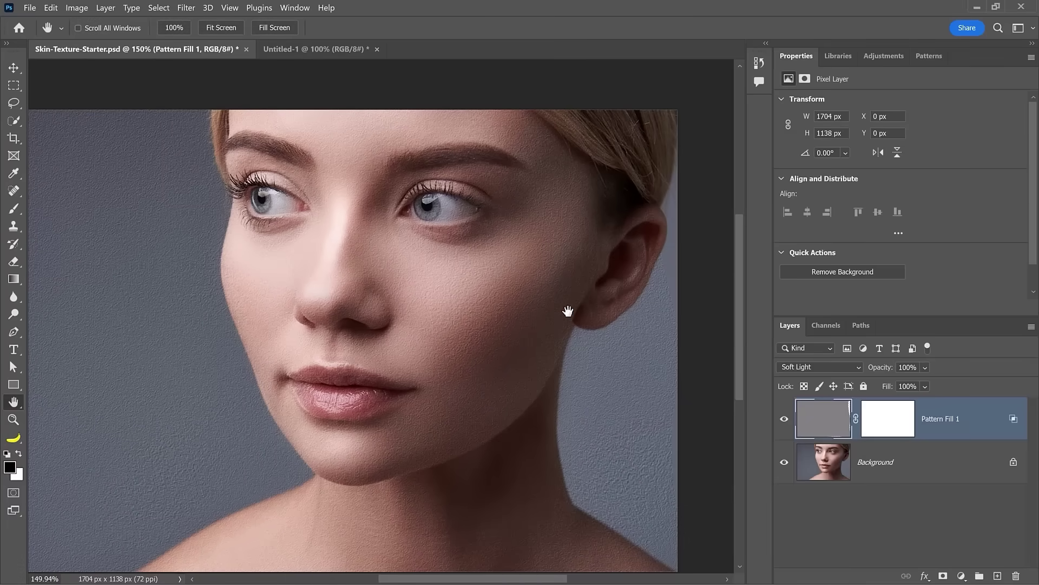
left_click(784, 419)
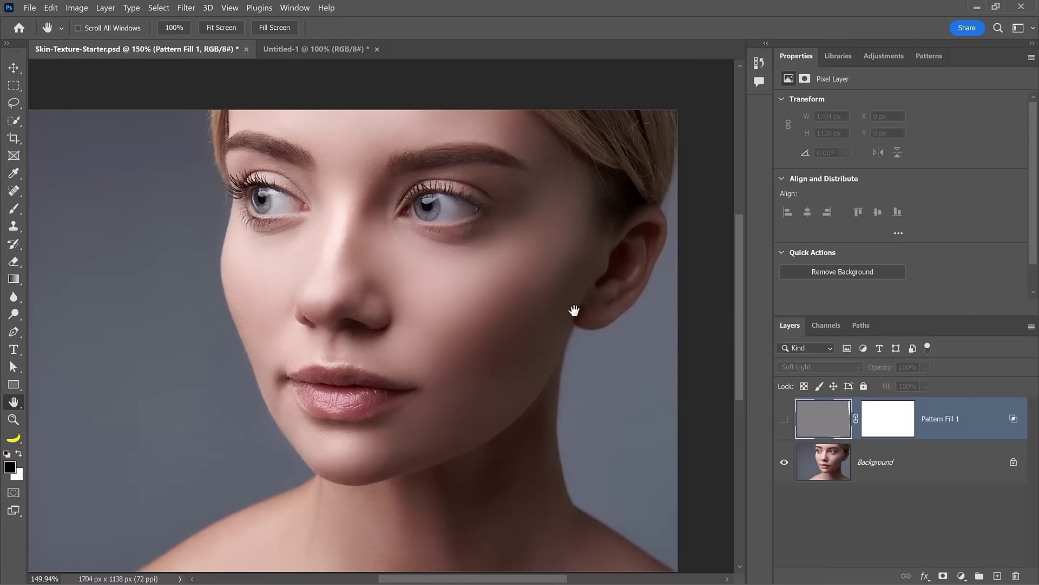
left_click_drag(586, 399, 548, 299)
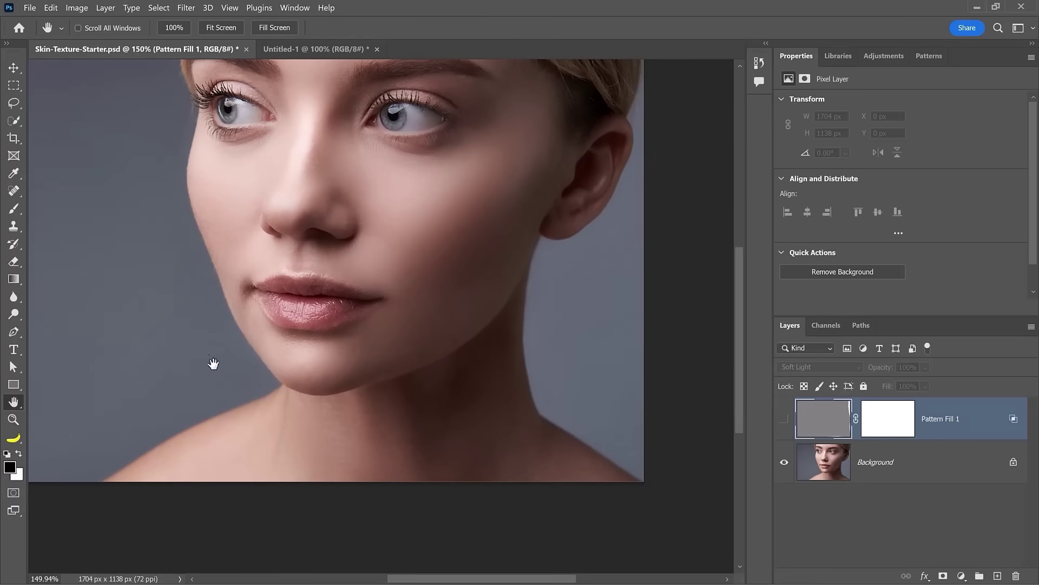
left_click_drag(207, 359, 240, 405)
left_click(784, 419)
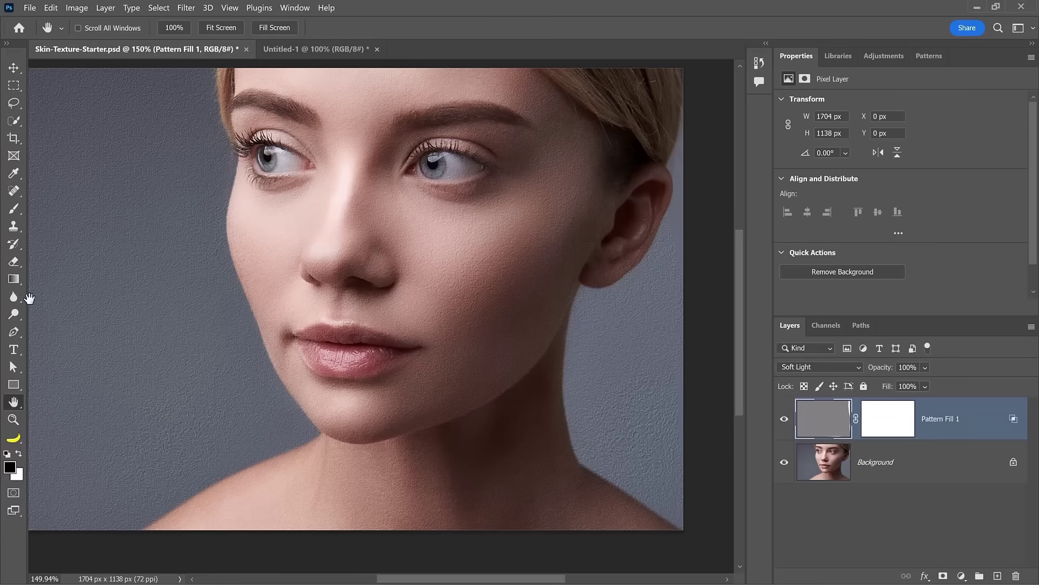
left_click(13, 297)
right_click(14, 296)
left_click(54, 299)
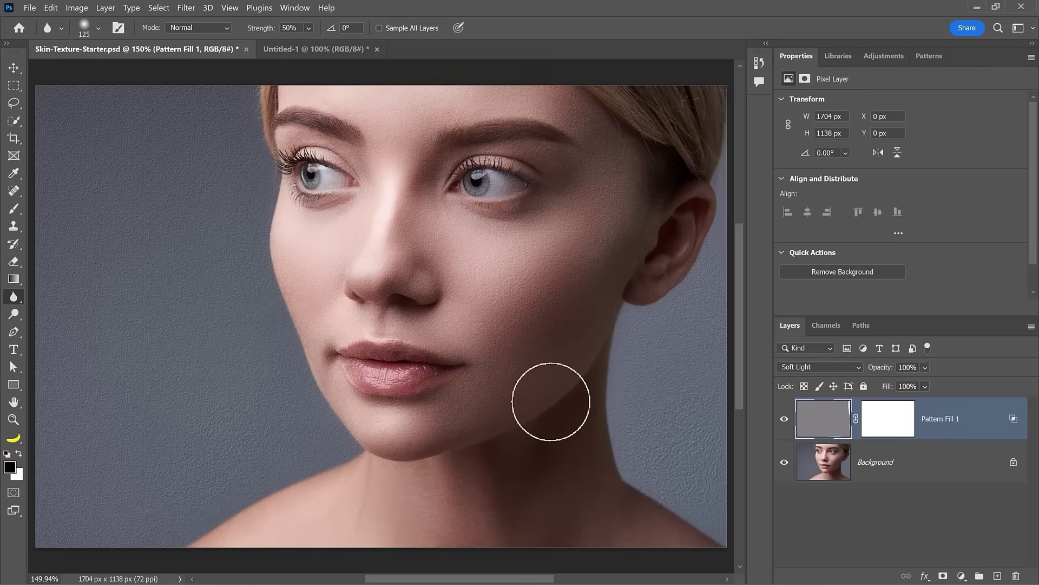
scroll(550, 401, "up", 10)
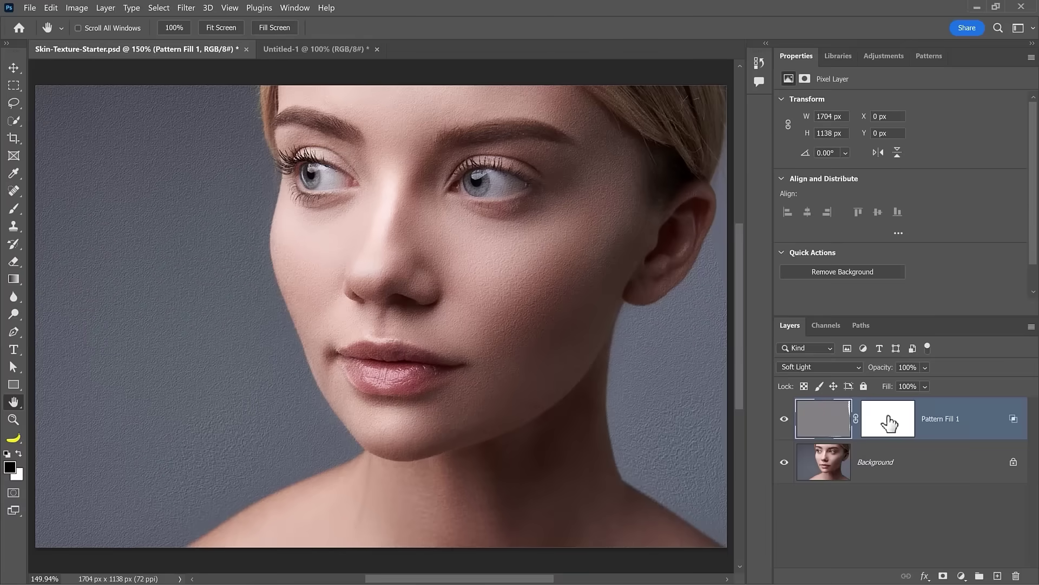
- Select the Pattern Fill 1 layer mask thumbnail for editing
left_click(889, 423)
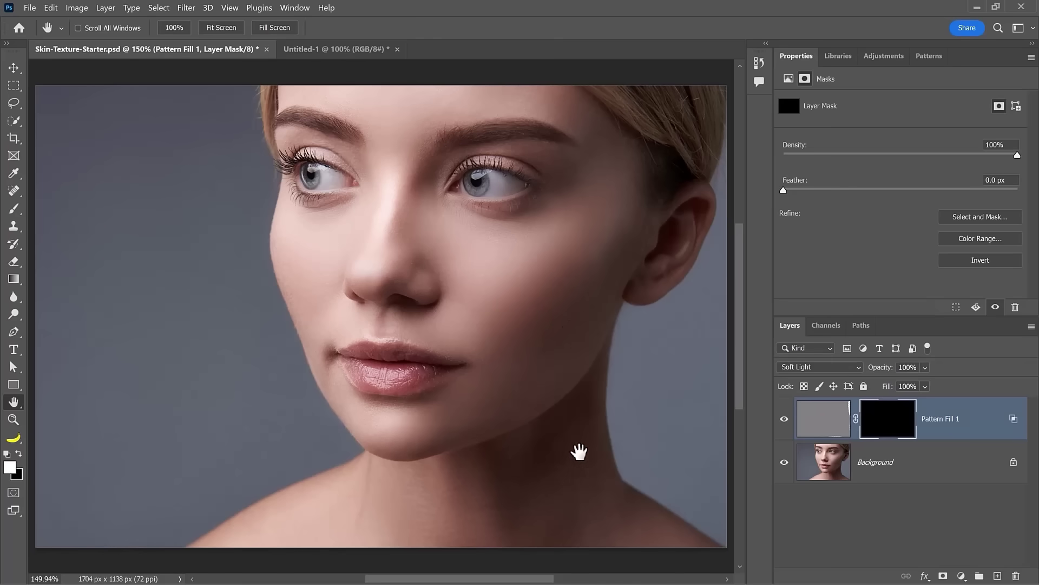
- Switch to the Brush Tool and set up a soft 150 px brush at 40% opacity
left_click(13, 209)
right_click(13, 208)
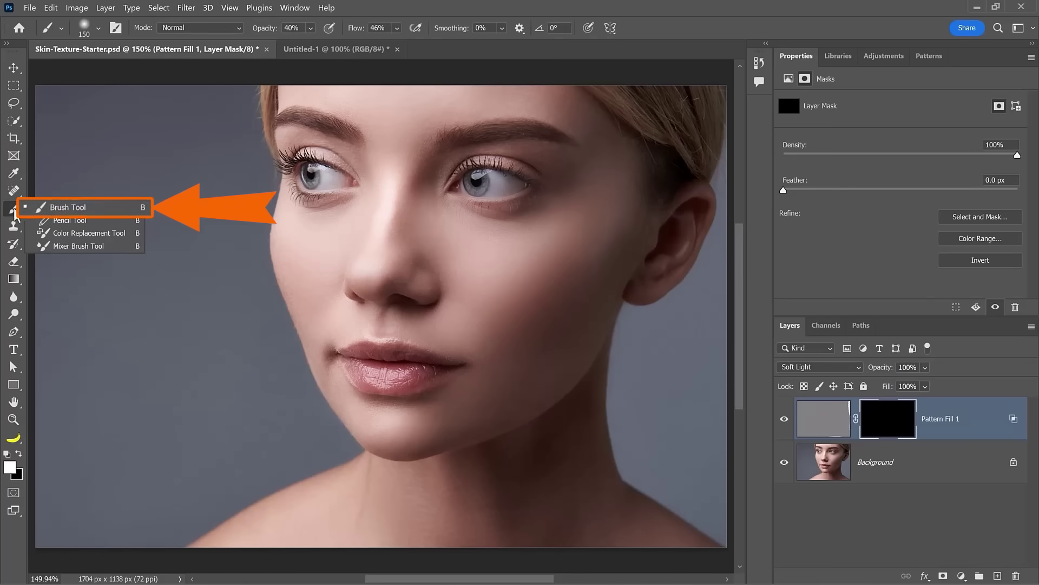
left_click(108, 209)
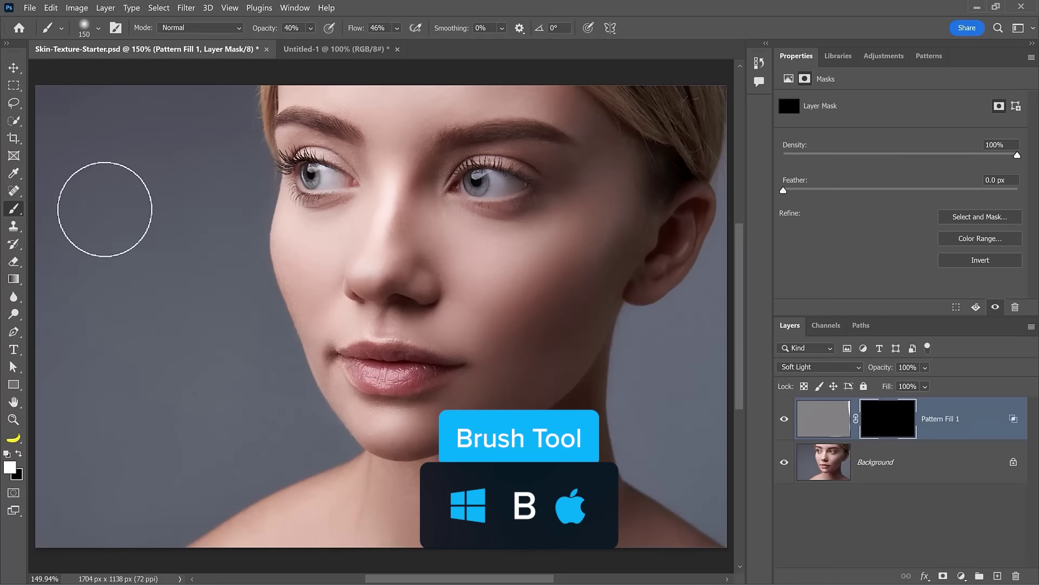
left_click(98, 27)
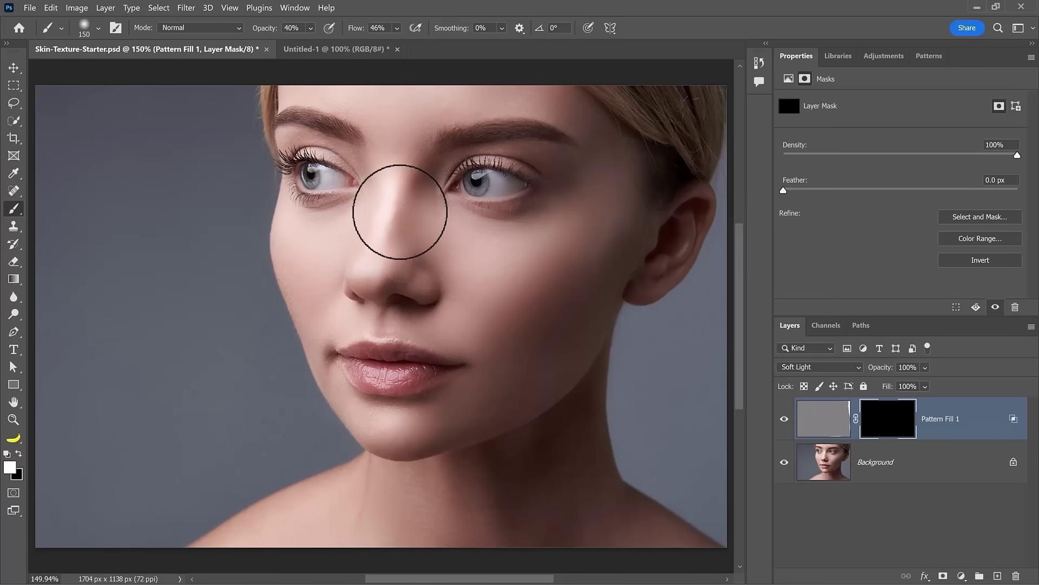
key("shift+bracketright")
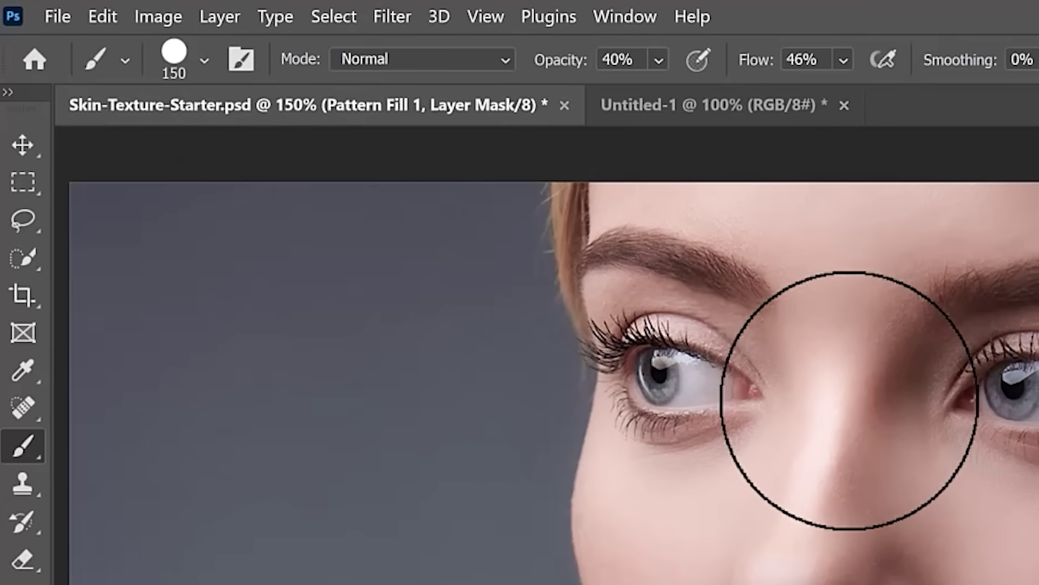
key("shift+bracketleft")
key("shift+bracketleft")
key("shift+bracketleft")
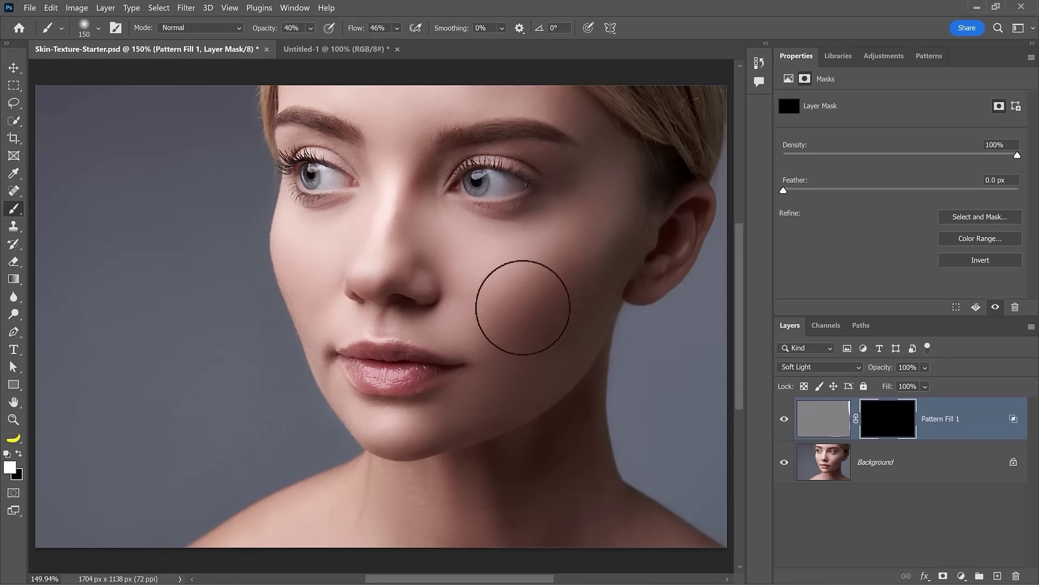
- Paint white on the mask over the cheeks, jaw, forehead, chin and neck
left_click_drag(679, 392, 717, 334)
mouse_move(552, 257)
left_mouse_down()
mouse_move(524, 343)
mouse_move(581, 274)
mouse_move(477, 407)
mouse_move(585, 301)
mouse_move(590, 277)
mouse_move(549, 372)
mouse_move(409, 430)
mouse_move(370, 421)
mouse_move(470, 422)
mouse_move(514, 405)
mouse_move(618, 279)
mouse_move(475, 449)
mouse_move(479, 419)
mouse_move(449, 337)
mouse_move(345, 324)
mouse_move(347, 395)
mouse_move(356, 404)
mouse_move(334, 304)
mouse_move(299, 222)
mouse_move(345, 235)
mouse_move(360, 272)
mouse_move(396, 177)
mouse_move(377, 252)
mouse_move(397, 152)
mouse_move(390, 165)
mouse_move(602, 130)
left_mouse_up()
mouse_move(634, 214)
left_mouse_down()
mouse_move(538, 174)
mouse_move(418, 186)
mouse_move(294, 128)
left_mouse_up()
mouse_move(384, 468)
left_mouse_down()
mouse_move(223, 554)
mouse_move(330, 504)
mouse_move(396, 488)
mouse_move(351, 533)
mouse_move(406, 550)
mouse_move(436, 480)
mouse_move(477, 442)
left_mouse_up()
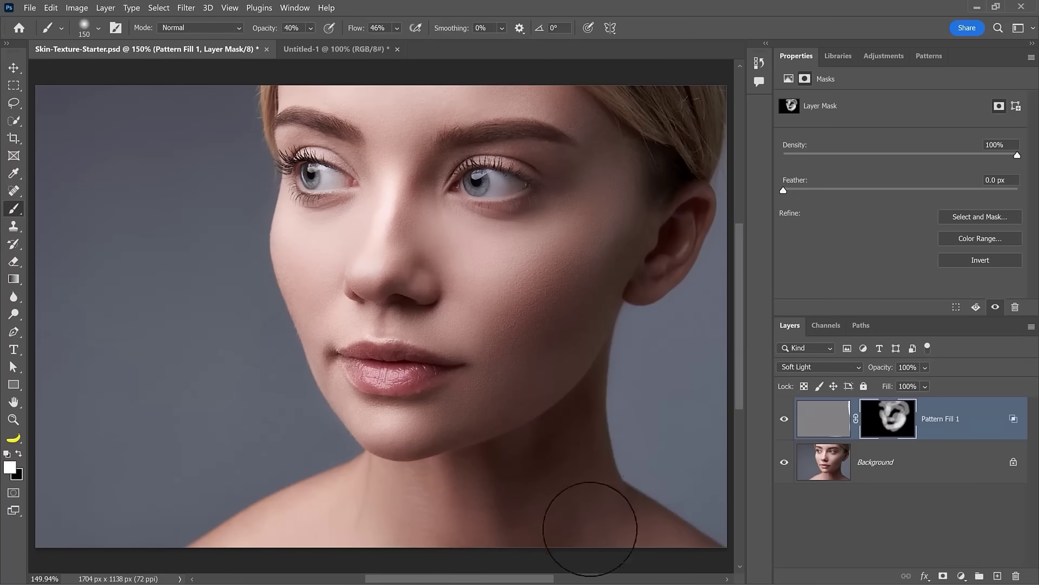
left_click_drag(591, 530, 644, 531)
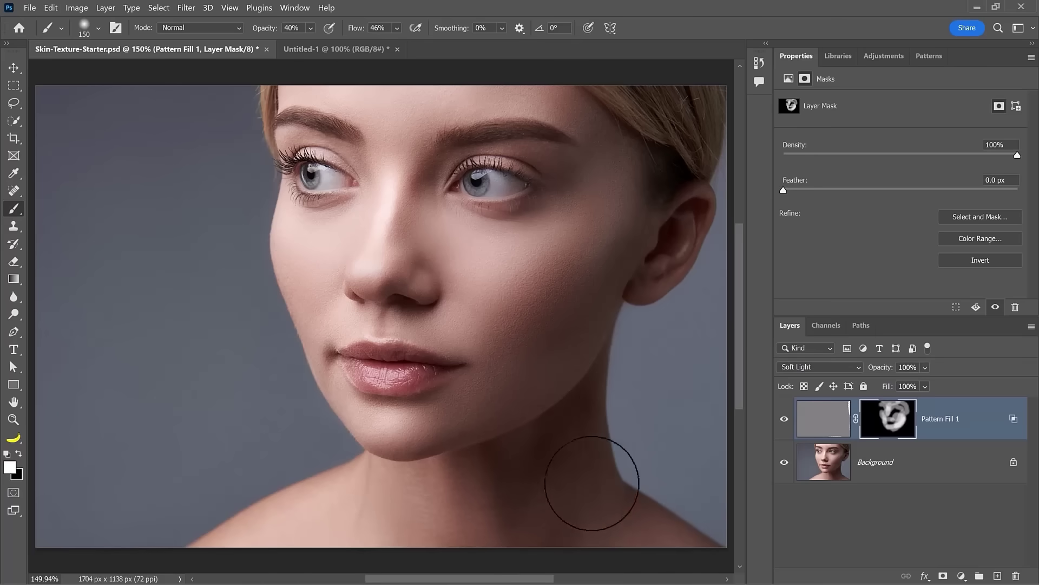
mouse_move(589, 335)
left_mouse_down()
mouse_move(627, 407)
mouse_move(642, 405)
mouse_move(659, 481)
mouse_move(695, 511)
left_mouse_up()
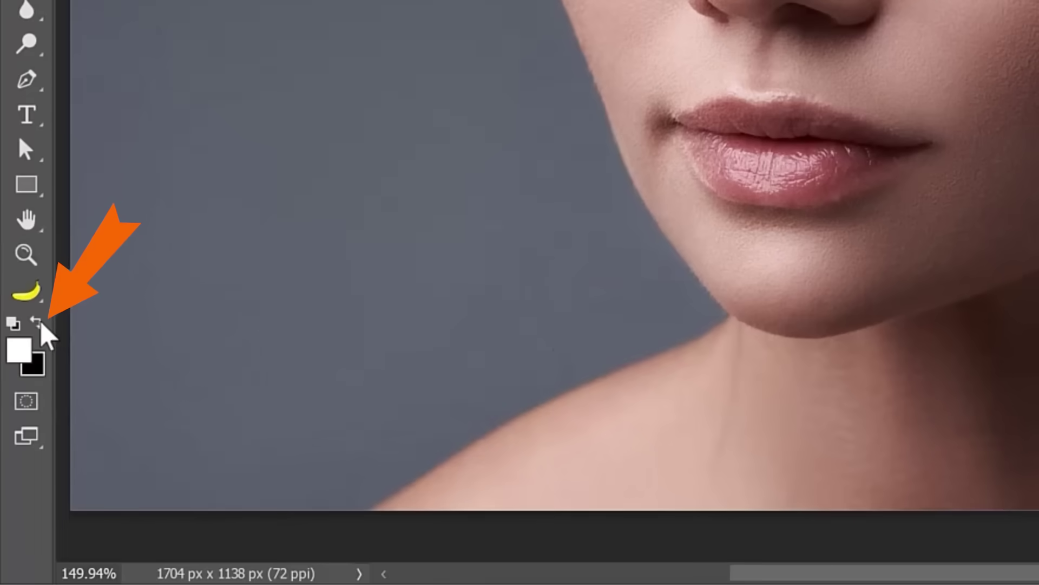
- Switch to black and shrink the brush to 125 px for erasing texture spill
left_click(39, 323)
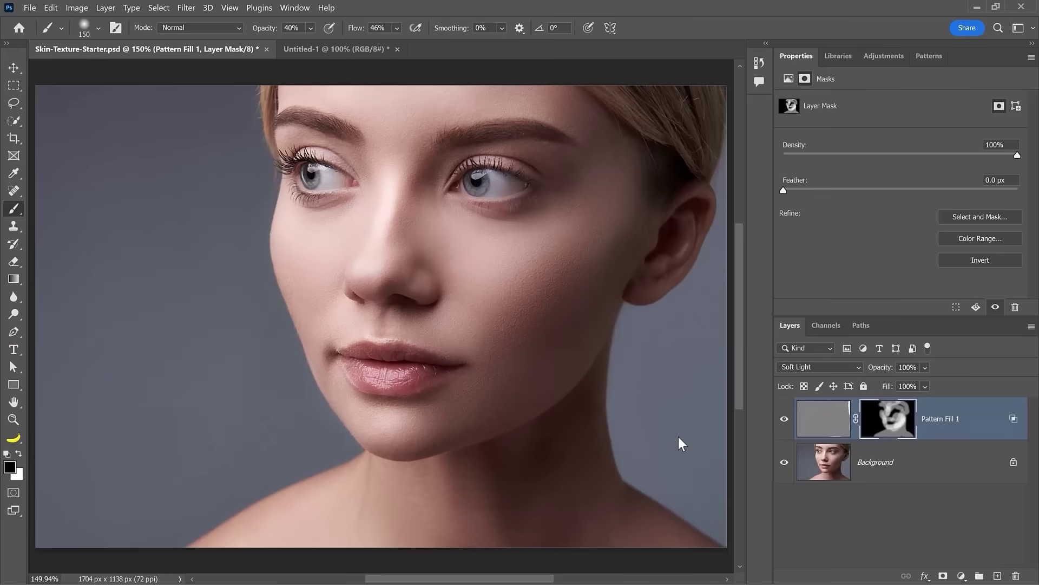
key("bracketleft")
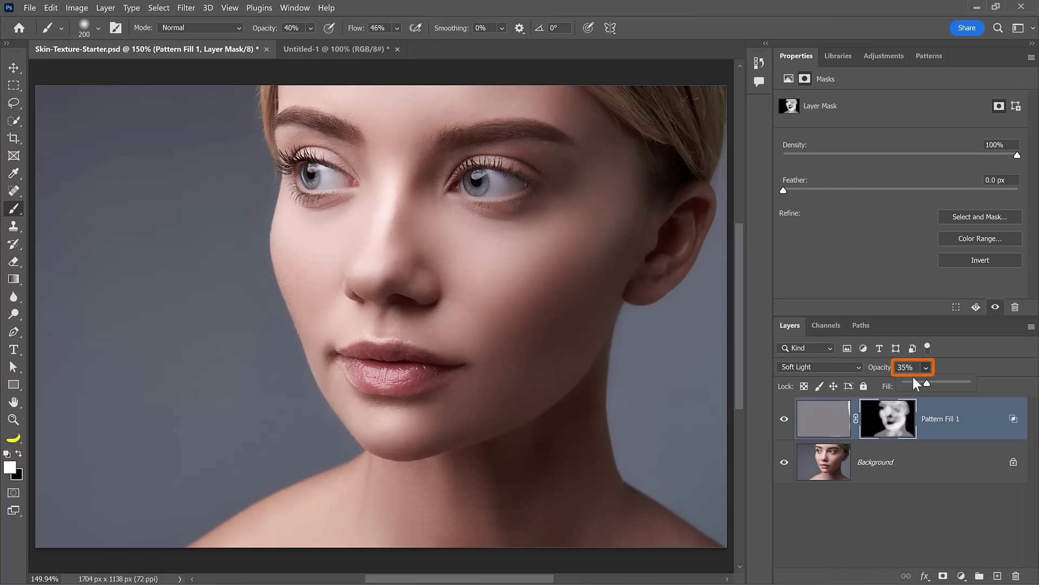
- Fine-tune Pattern Fill 1's layer opacity with the Opacity slider
left_click_drag(927, 382, 928, 382)
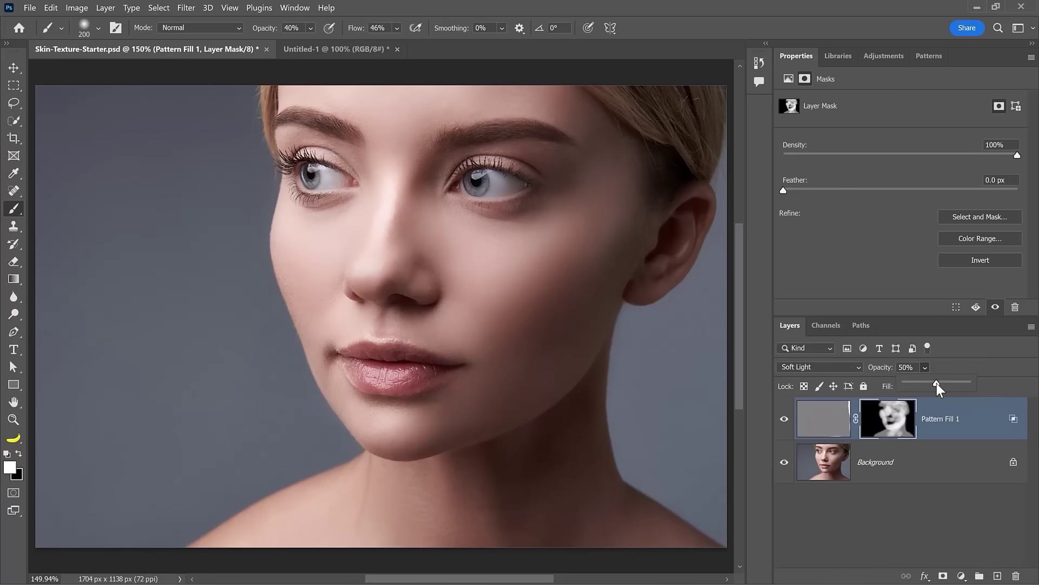